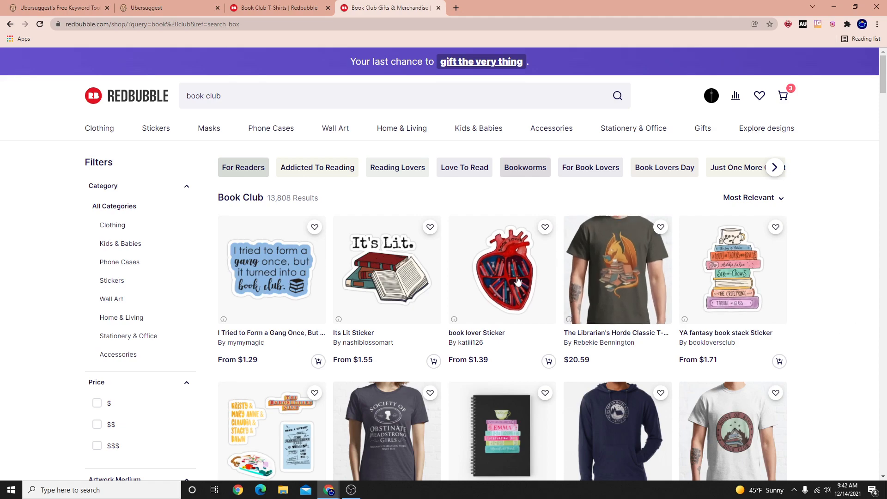
# Examine the Redbubble results for "book club", checking the result total beside the heading and the first rows of products
pyautogui.click(232, 96)
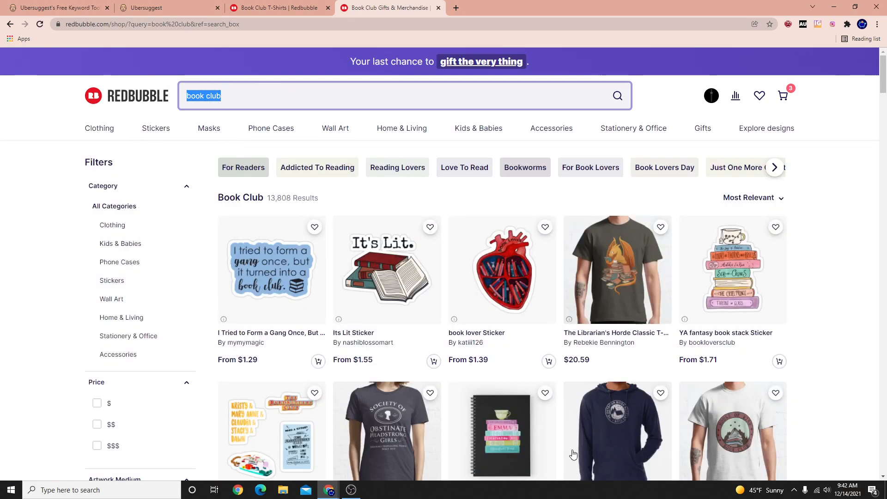
pyautogui.moveTo(324, 200); pyautogui.dragTo(267, 196)
pyautogui.click(328, 196)
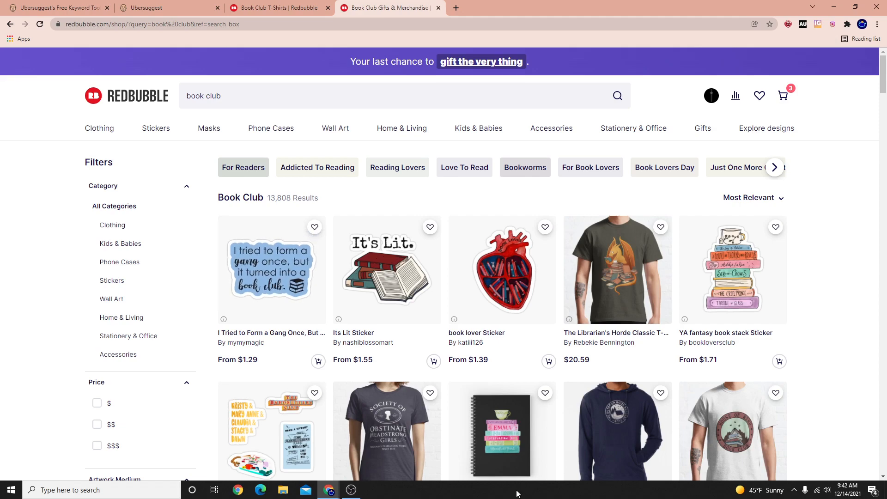
pyautogui.scroll(-2, 383, 386)
pyautogui.scroll(2, 323, 361)
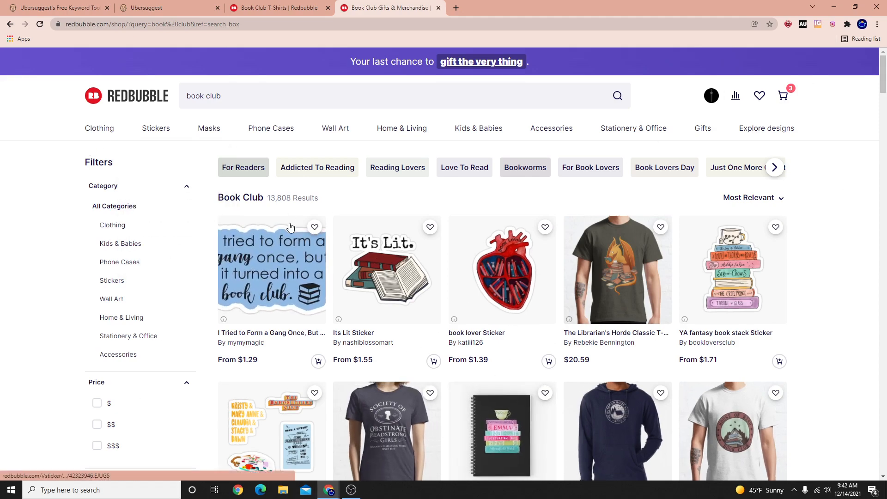
# Switch to Ubersuggest and look up keyword ideas for "book club"
pyautogui.click(152, 7)
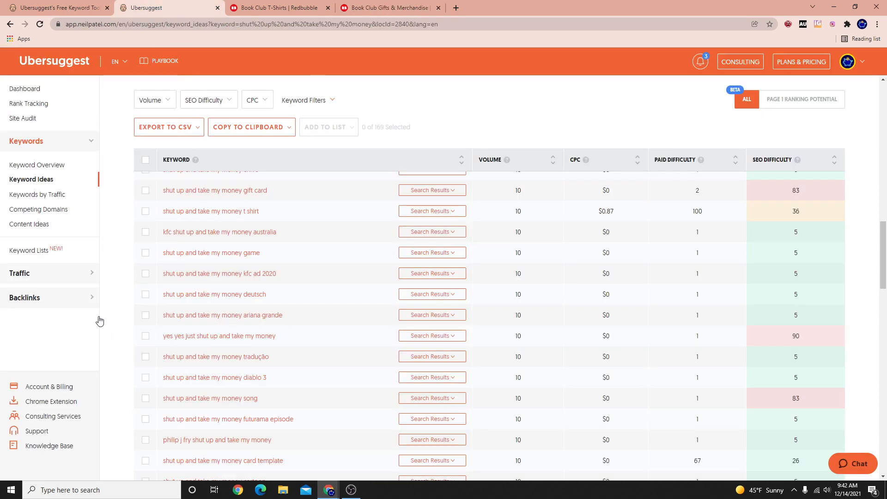
pyautogui.scroll(-5, 257, 313)
pyautogui.scroll(10, 256, 288)
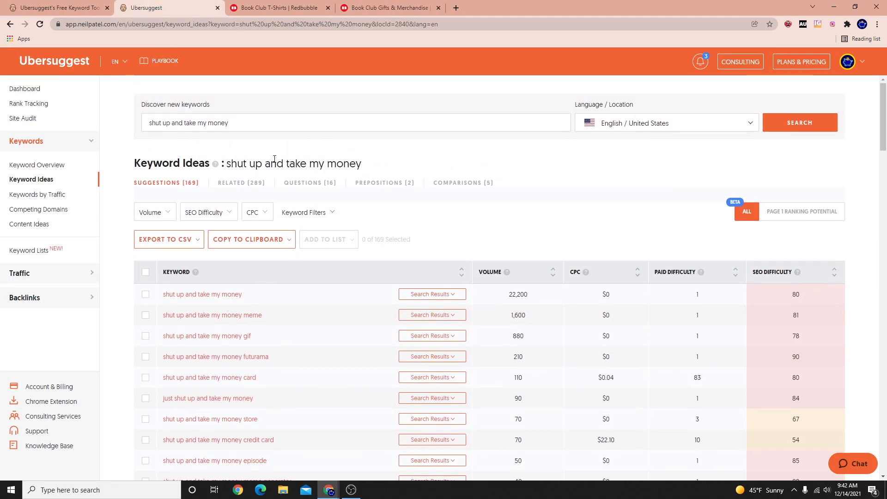
pyautogui.moveTo(258, 130); pyautogui.dragTo(3, 86)
pyautogui.press('BackSpace')
pyautogui.write('b')
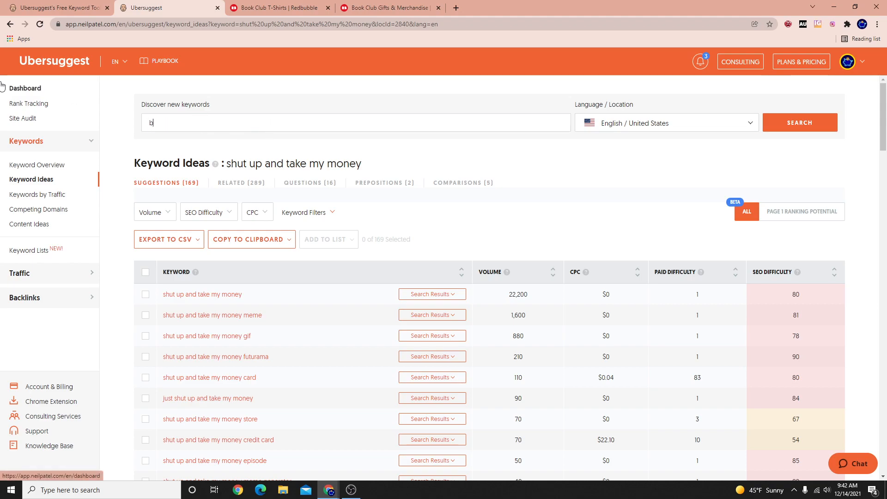
pyautogui.write('ook club')
pyautogui.press('Return')
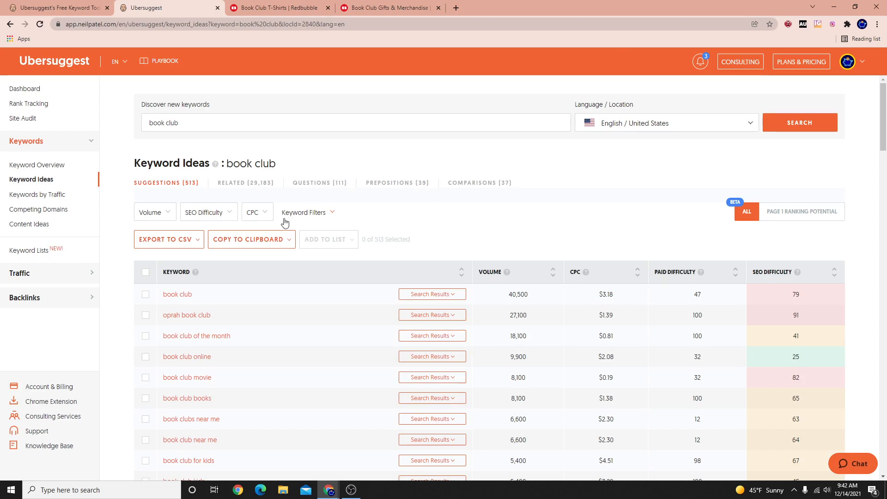
# Open the keyword overview for "book club" and review its search volume, difficulty scores, volume chart and keyword ideas
pyautogui.click(40, 146)
pyautogui.click(29, 143)
pyautogui.click(34, 165)
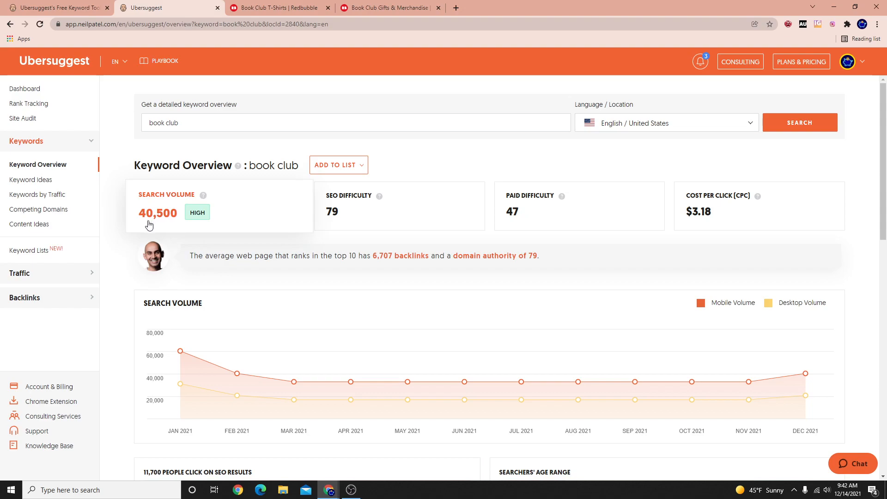
pyautogui.scroll(-3, 206, 420)
pyautogui.scroll(-3, 206, 419)
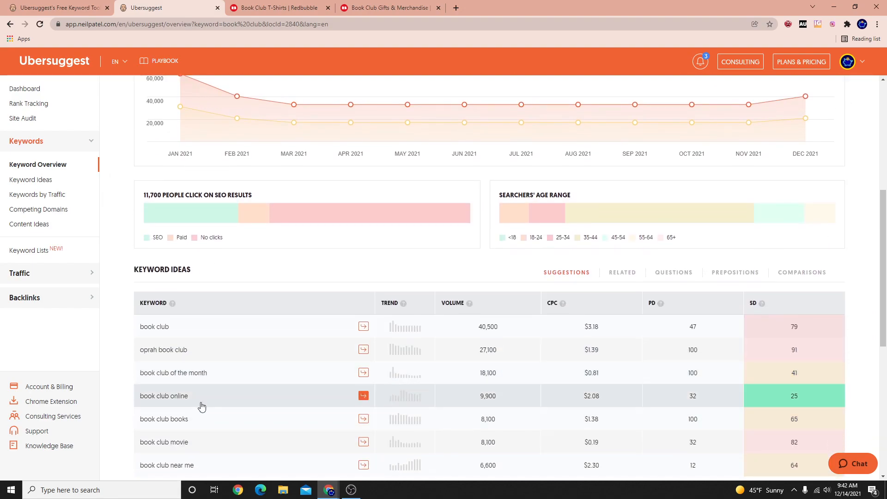
pyautogui.scroll(6, 200, 406)
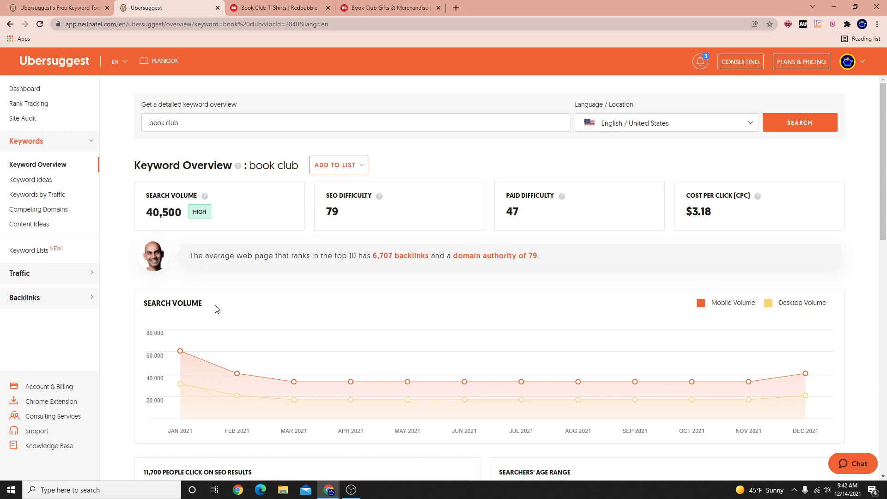
pyautogui.scroll(-10, 210, 293)
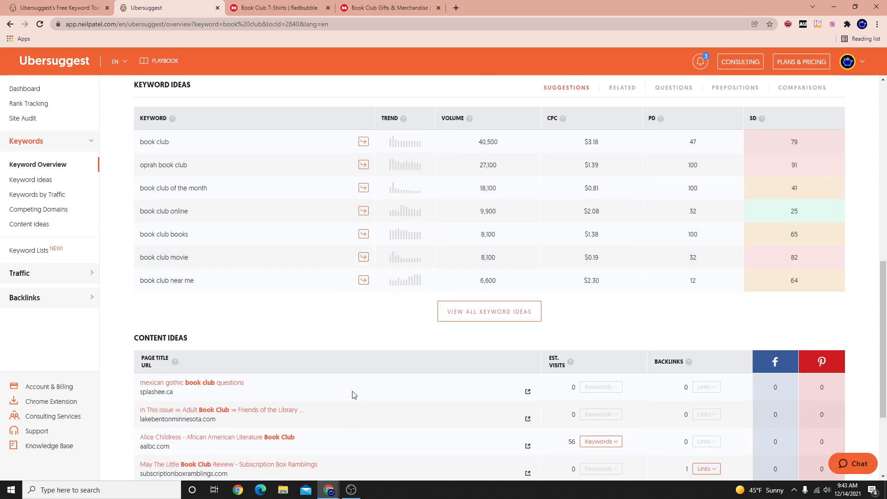
# Show all keyword ideas for "book club" and read through the suggestions with their volumes and difficulty
pyautogui.click(479, 310)
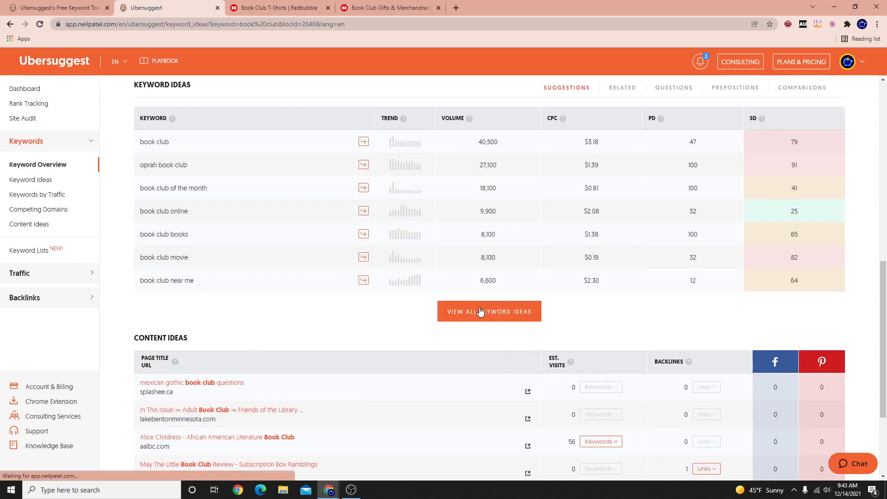
pyautogui.scroll(-10, 333, 365)
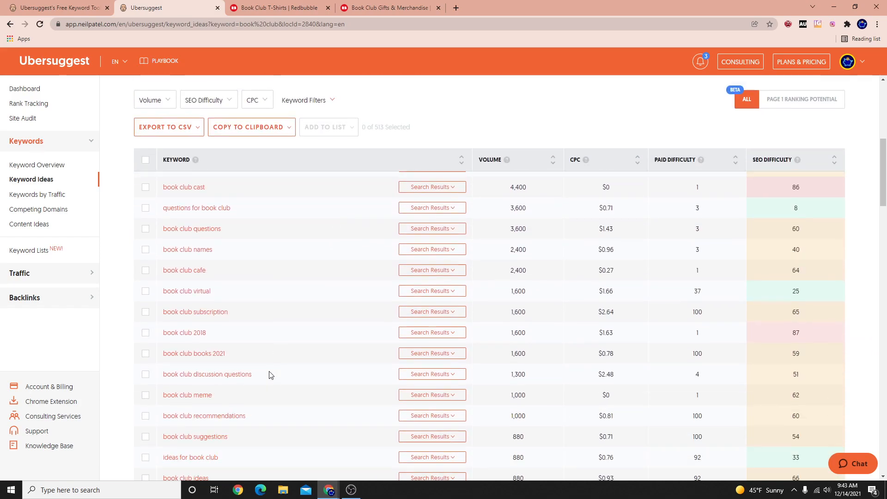
pyautogui.scroll(-5, 213, 398)
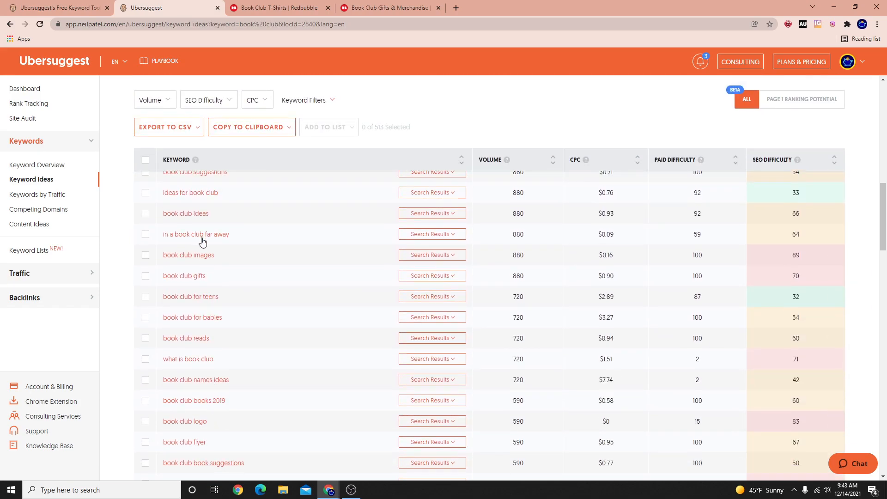
pyautogui.scroll(-6, 240, 322)
pyautogui.scroll(20, 234, 370)
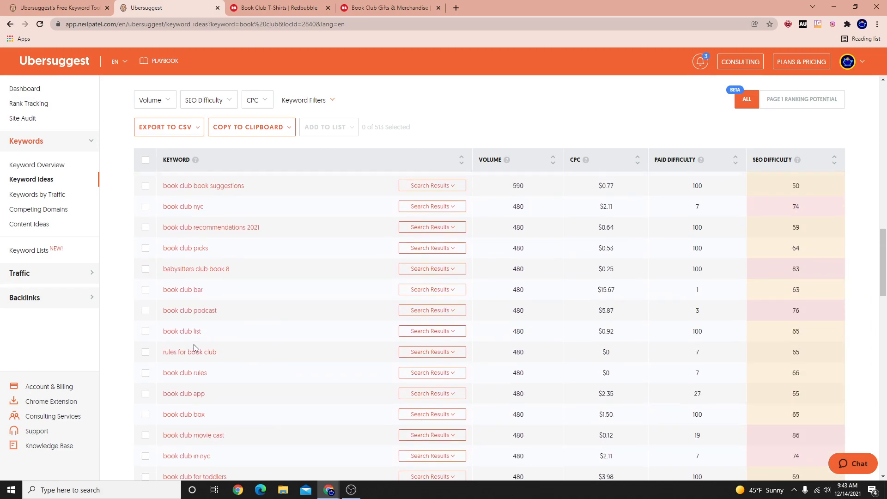
# Look up keyword ideas for "book club shirt" and compare the search volumes of its first few suggestions
pyautogui.scroll(2, 232, 161)
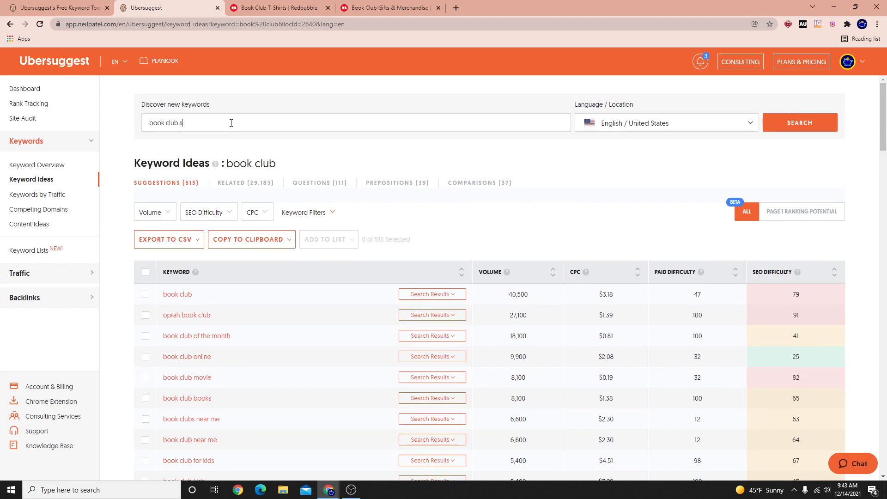
pyautogui.press('Return')
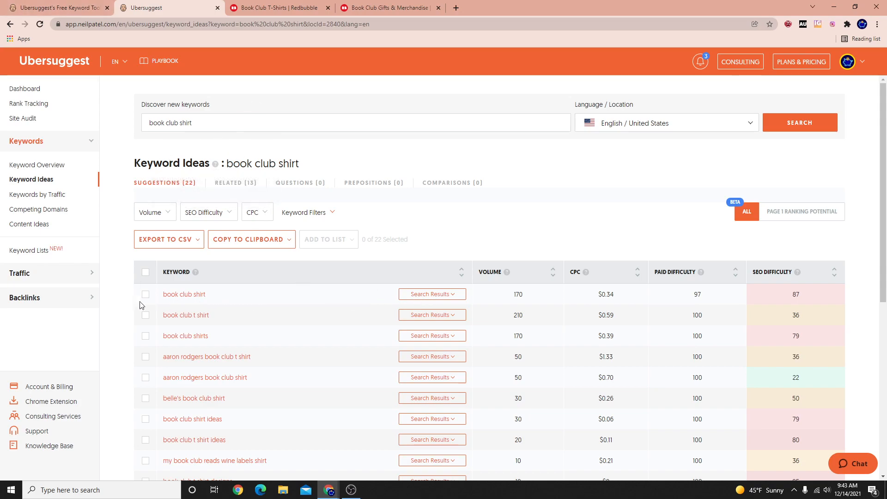
pyautogui.moveTo(529, 294); pyautogui.dragTo(505, 295)
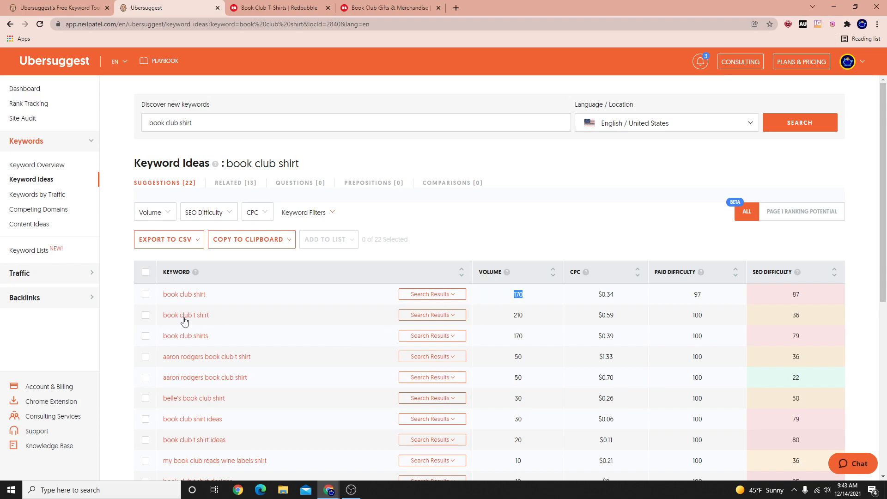
pyautogui.moveTo(522, 322); pyautogui.dragTo(495, 338)
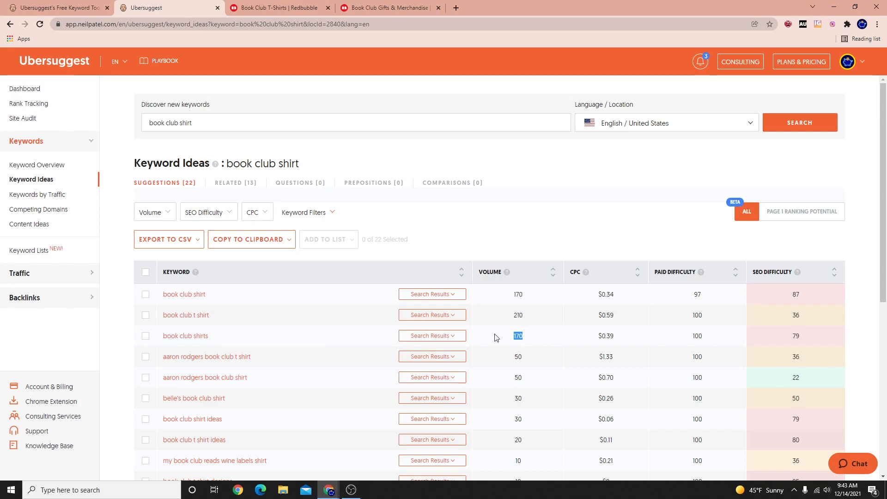
pyautogui.click(146, 294)
pyautogui.click(146, 336)
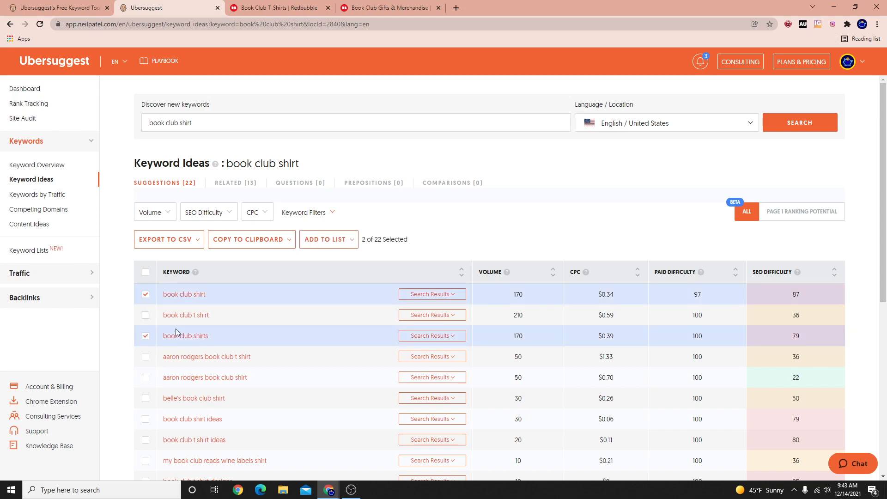
pyautogui.click(145, 295)
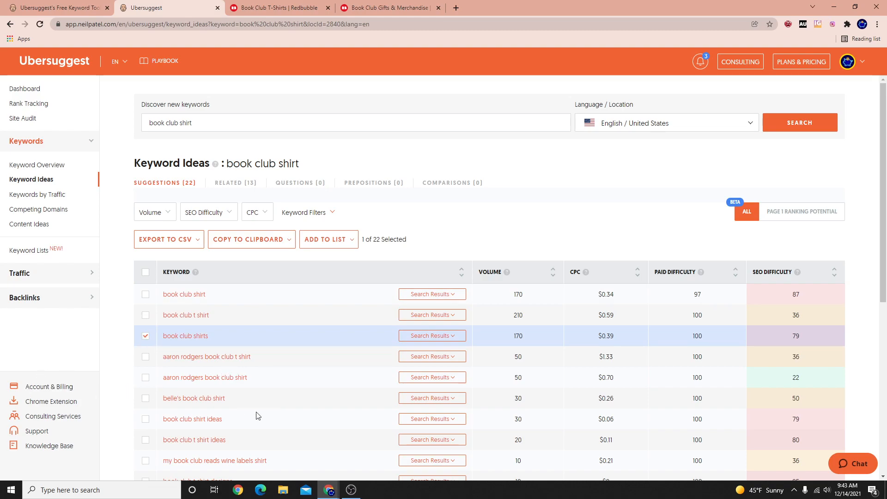
pyautogui.scroll(-2, 187, 418)
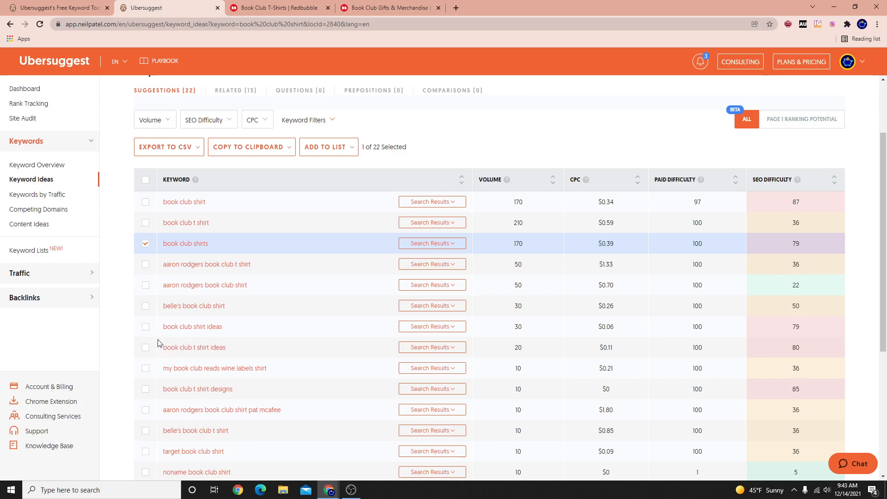
pyautogui.scroll(-4, 172, 395)
pyautogui.scroll(-1, 201, 464)
pyautogui.scroll(7, 217, 365)
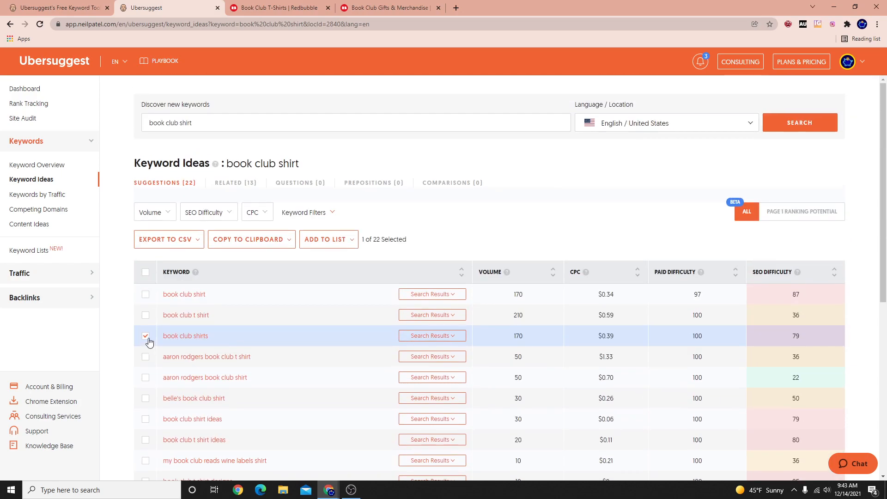
pyautogui.click(148, 339)
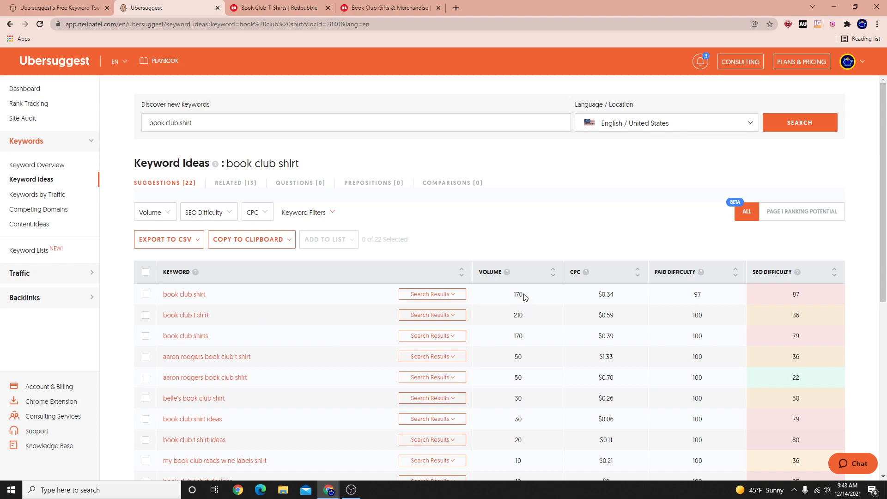
# Mark the suggestions "book club t shirt" and "book club shirt", and look up keyword ideas for "book club stickers"
pyautogui.click(146, 315)
pyautogui.click(145, 294)
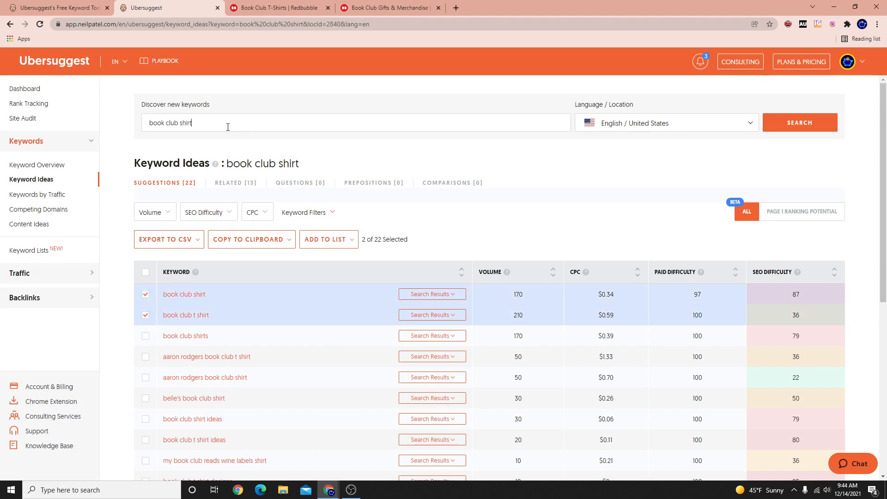
pyautogui.write('ticke')
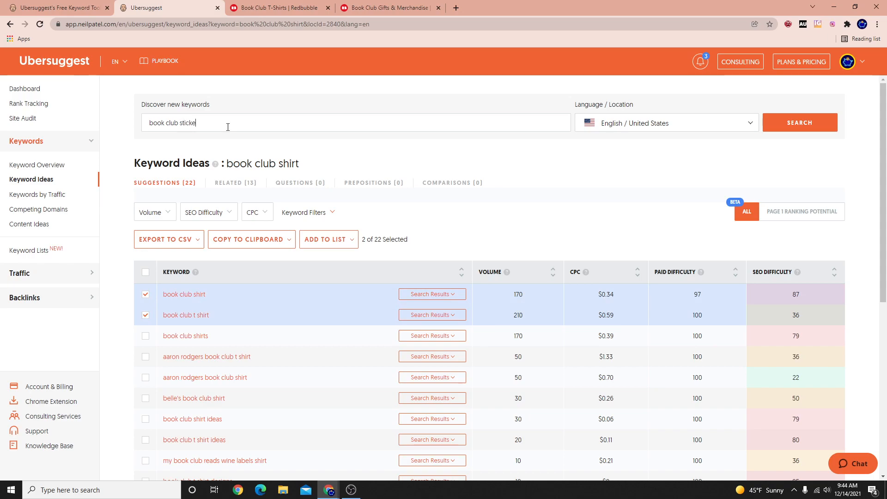
pyautogui.press('Return')
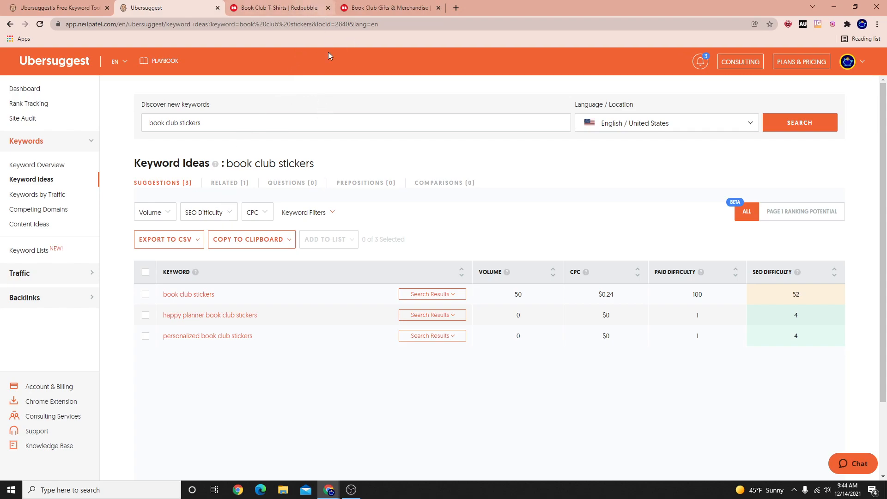
# Switch to the Redbubble "book club" results and browse which product types appear among the listings
pyautogui.click(388, 8)
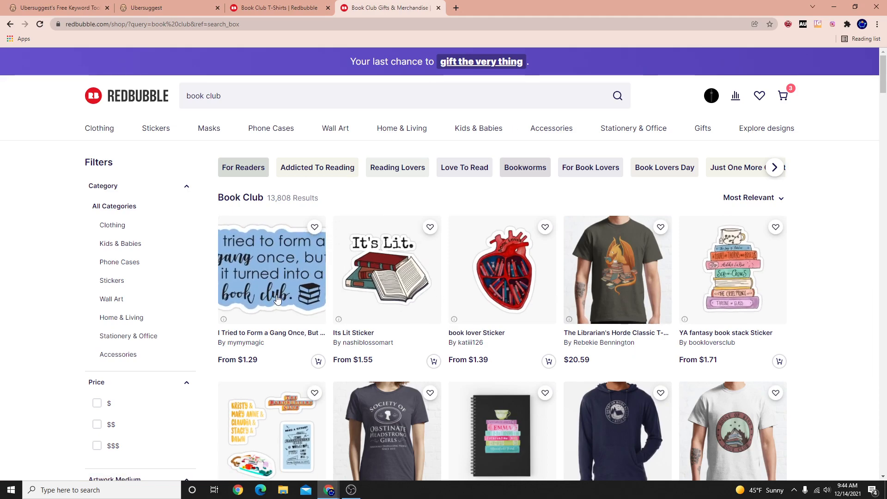
pyautogui.scroll(-6, 342, 272)
pyautogui.scroll(-20, 342, 272)
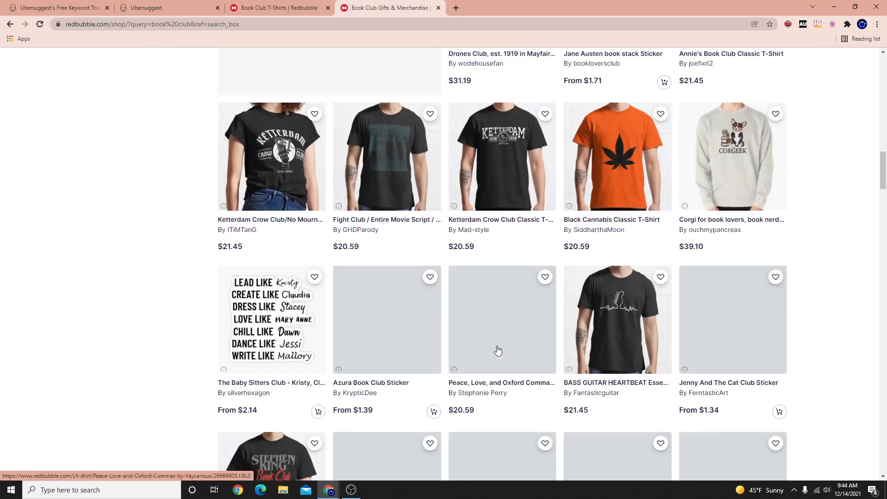
pyautogui.scroll(20, 198, 301)
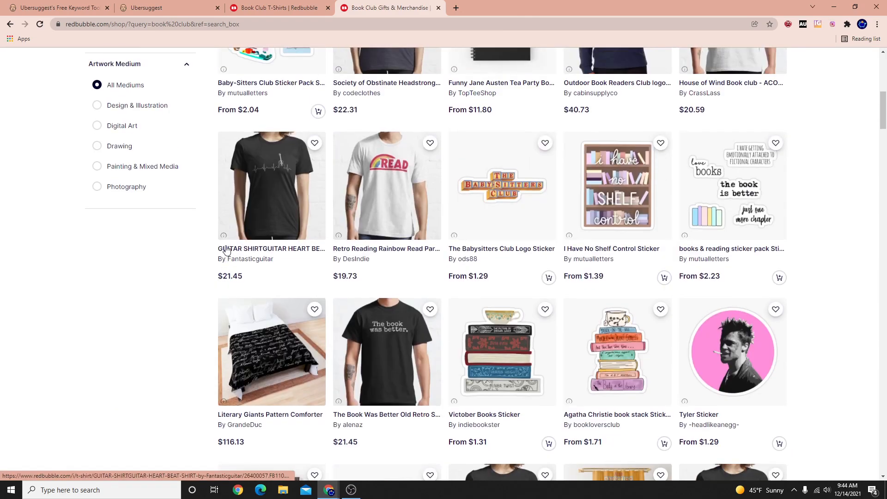
pyautogui.scroll(3, 168, 221)
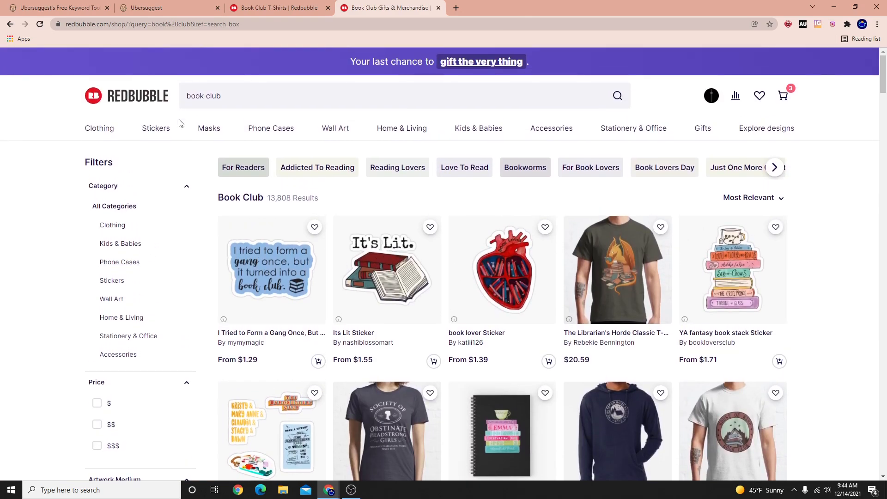
# Return to Ubersuggest and look up keyword ideas for "book club shirt" again
pyautogui.click(198, 7)
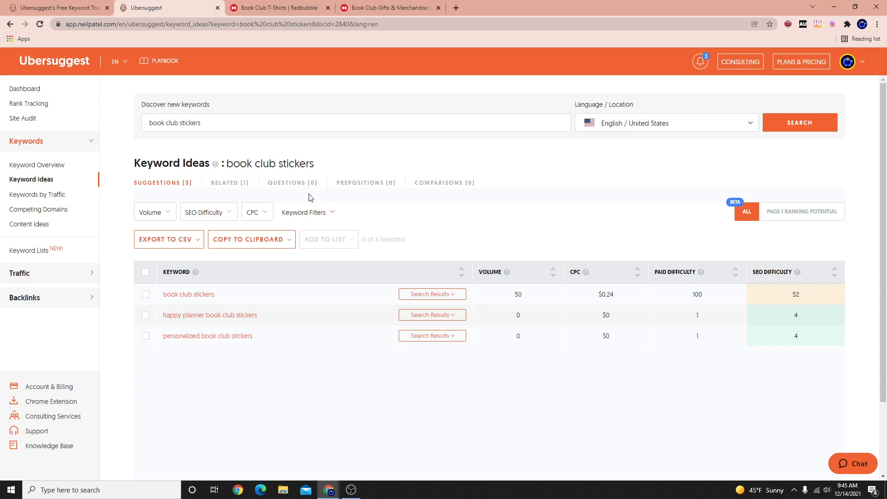
pyautogui.press('BackSpace')
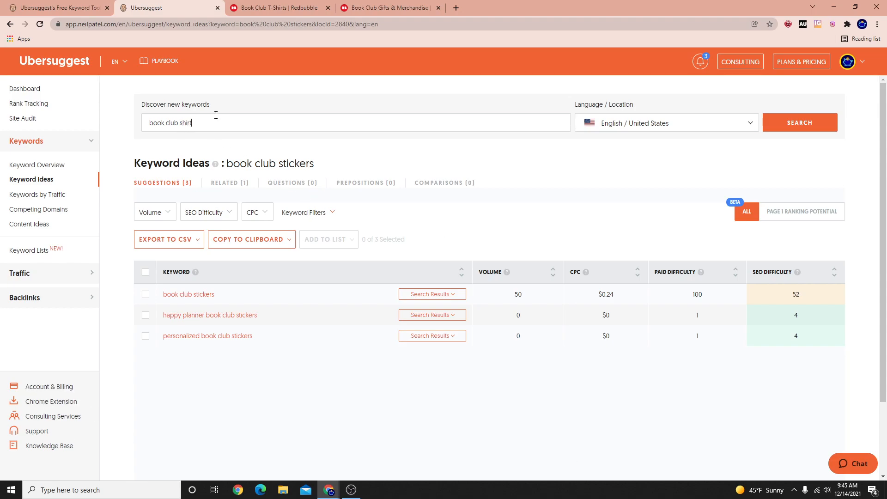
pyautogui.press('Return')
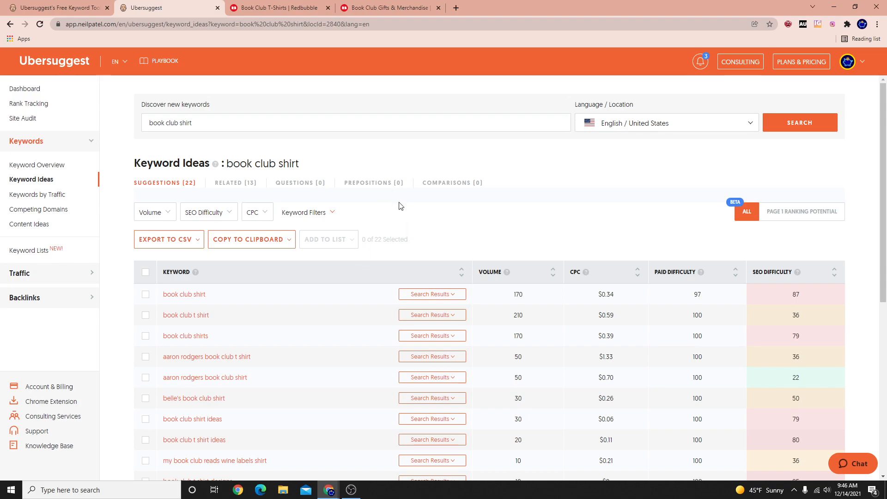
# Switch to the Redbubble tabs and browse the general "book club" results for the product types on offer
pyautogui.click(287, 8)
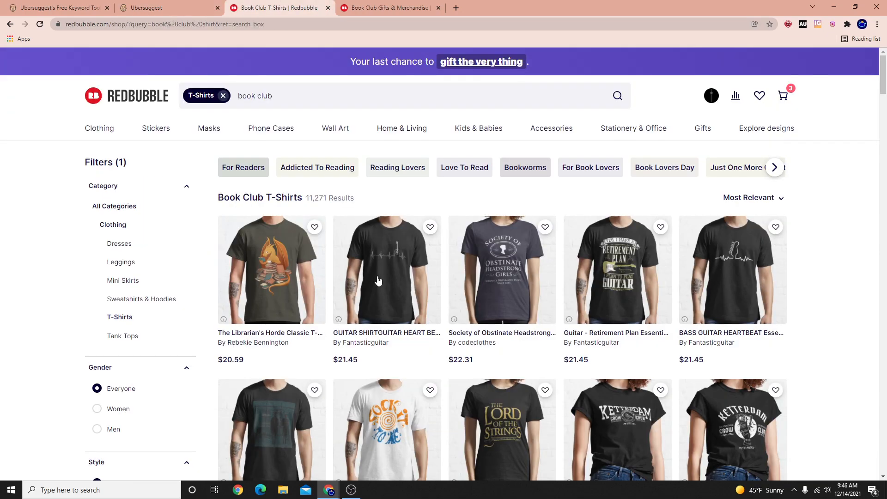
pyautogui.hotkey('ctrl', 'Tab')
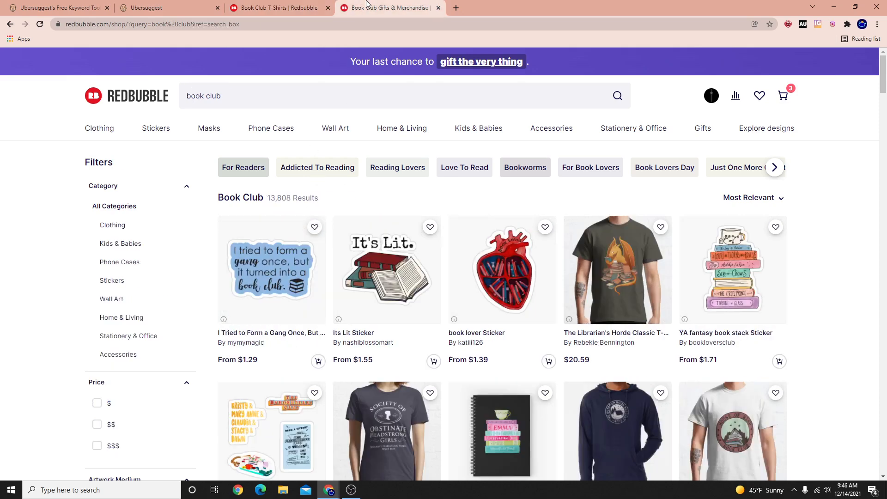
pyautogui.click(244, 98)
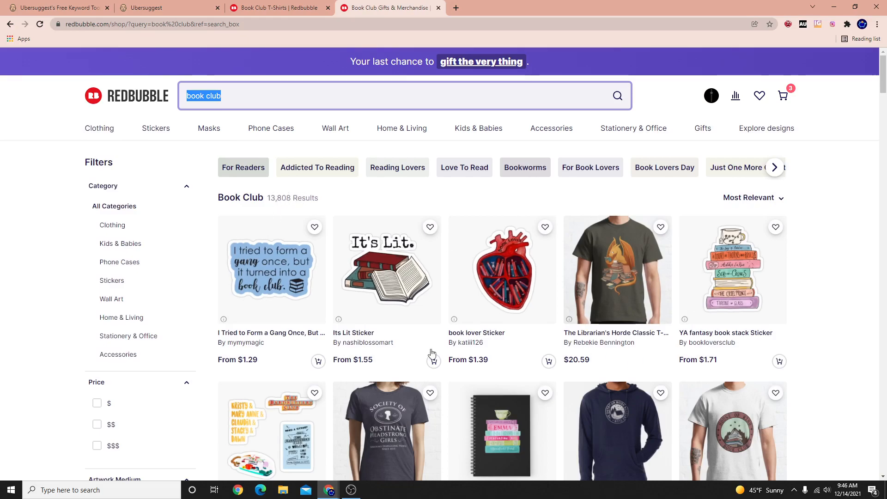
pyautogui.scroll(-1, 417, 345)
pyautogui.scroll(-20, 417, 344)
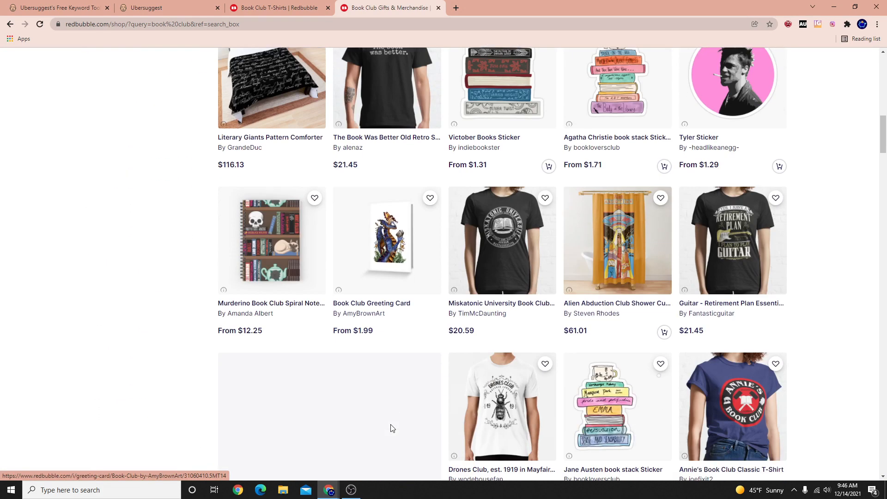
pyautogui.scroll(6, 456, 309)
pyautogui.scroll(10, 455, 309)
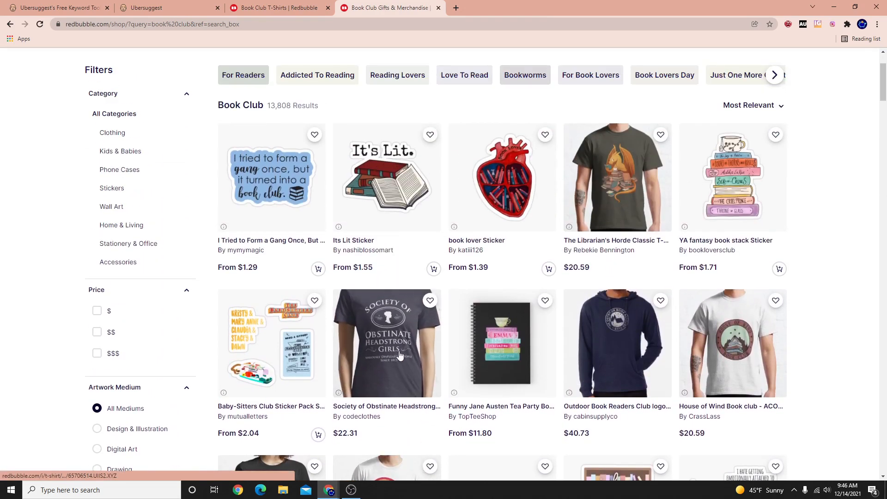
# Open the first three sticker listings of the "book club" results, through "book lover Sticker", each in a new tab
pyautogui.rightClick(303, 155)
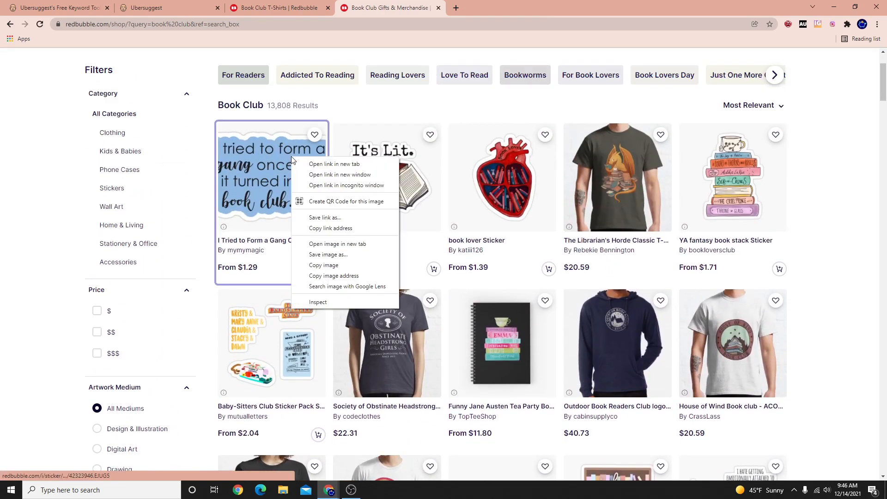
pyautogui.click(384, 163)
pyautogui.rightClick(388, 167)
pyautogui.click(416, 172)
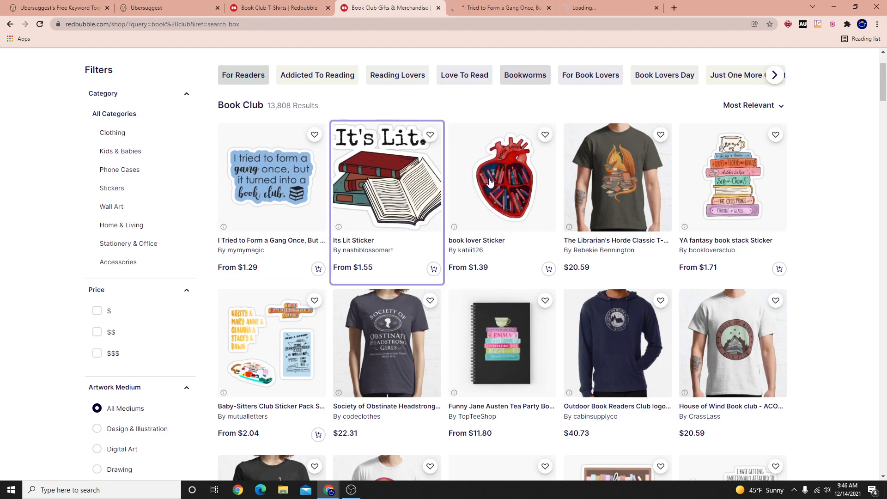
pyautogui.rightClick(499, 174)
pyautogui.click(534, 183)
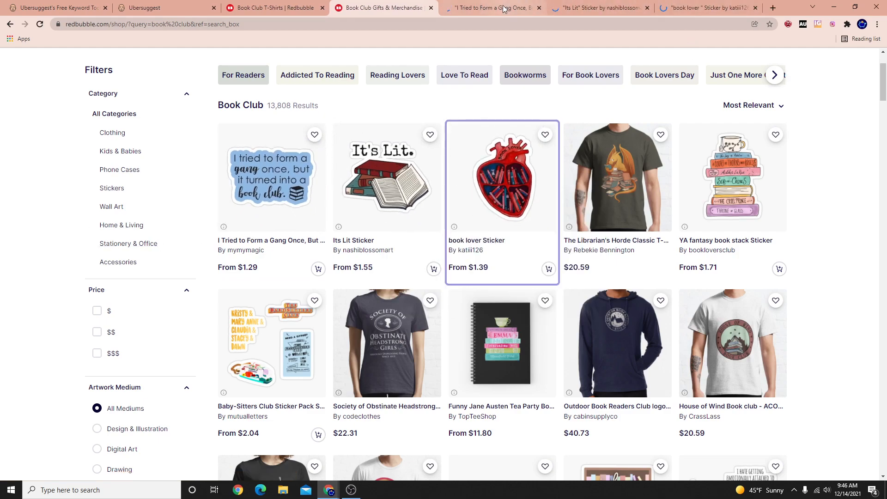
# Open the shop of the artist behind the "I Tried to Form a Gang Once" sticker and look over its products
pyautogui.click(486, 5)
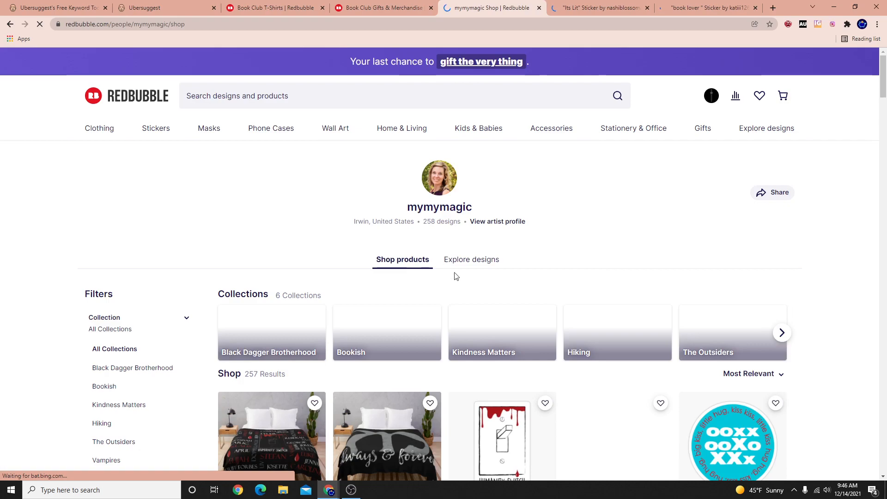
pyautogui.scroll(-6, 419, 351)
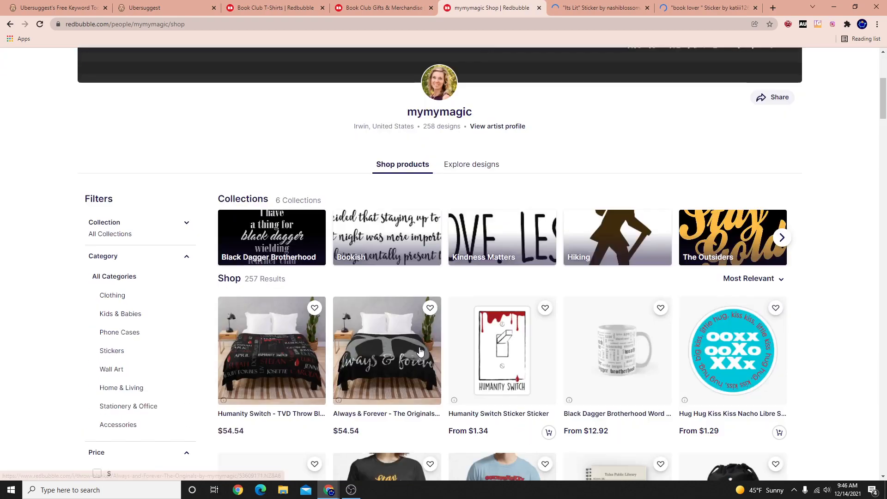
pyautogui.scroll(1, 415, 277)
pyautogui.scroll(1, 298, 216)
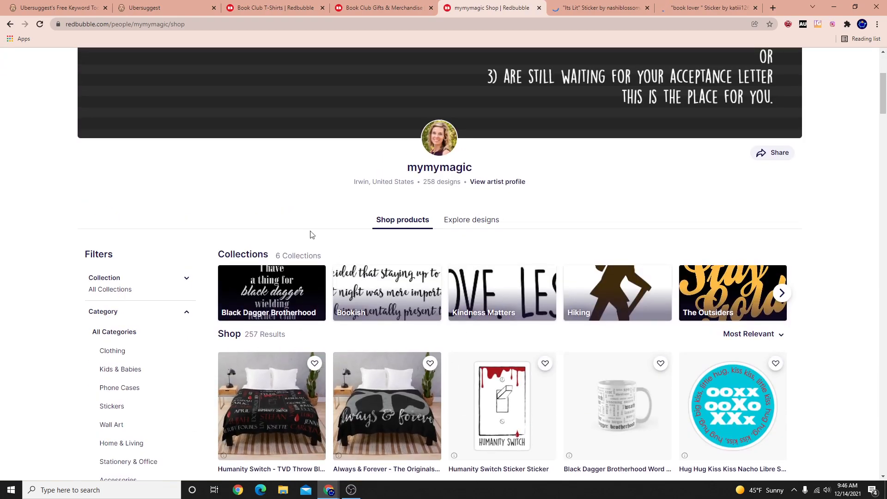
pyautogui.scroll(2, 540, 317)
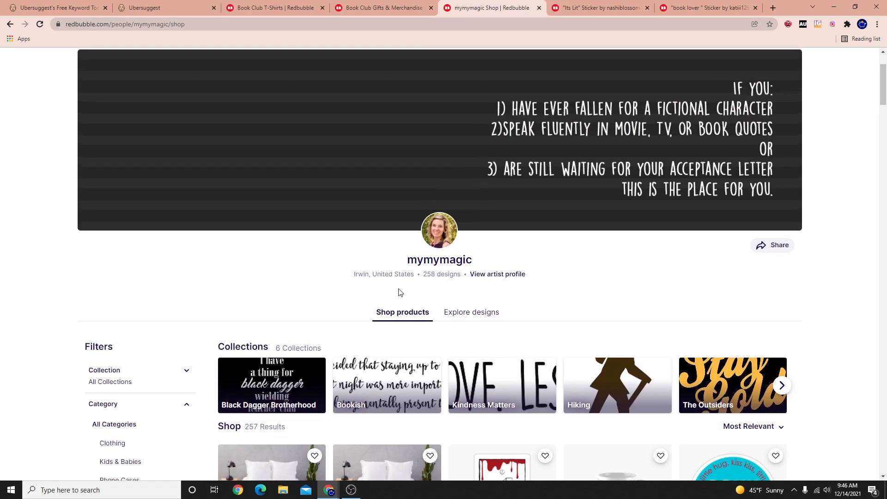
# View the artist profile of the "I Tried to Form a Gang Once" sticker's designer and highlight the Favorited count
pyautogui.click(277, 8)
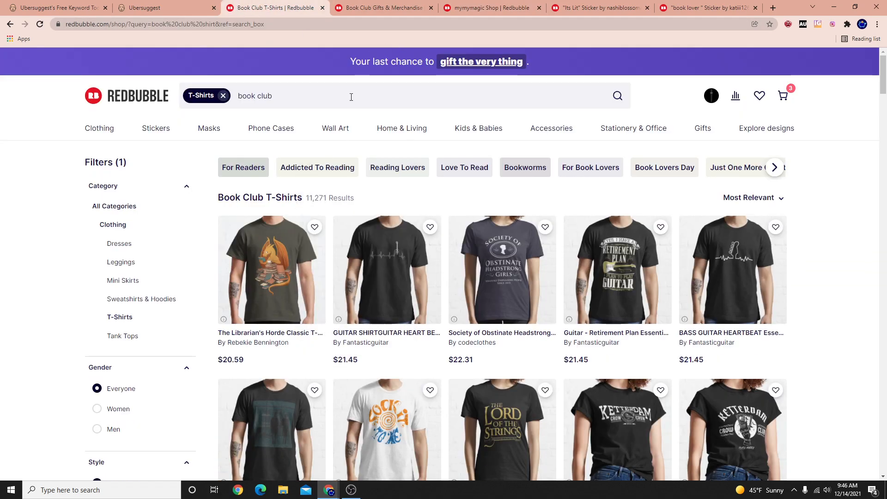
pyautogui.click(422, 8)
pyautogui.click(485, 8)
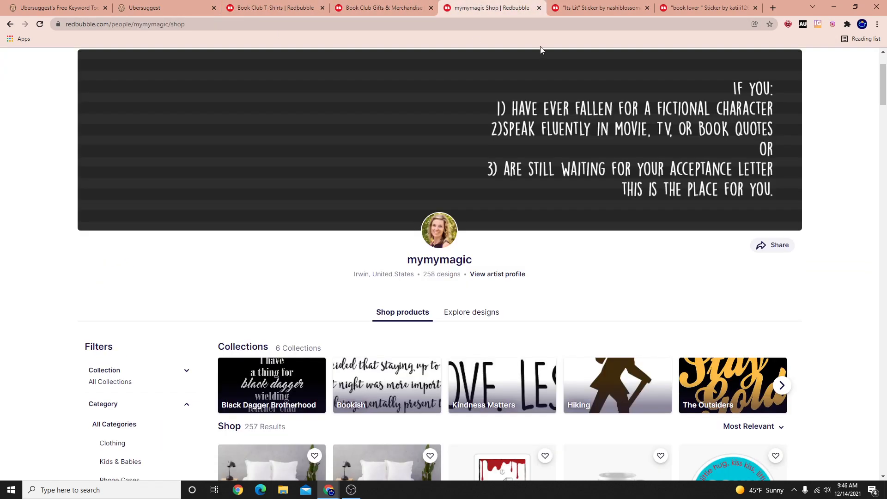
pyautogui.click(522, 278)
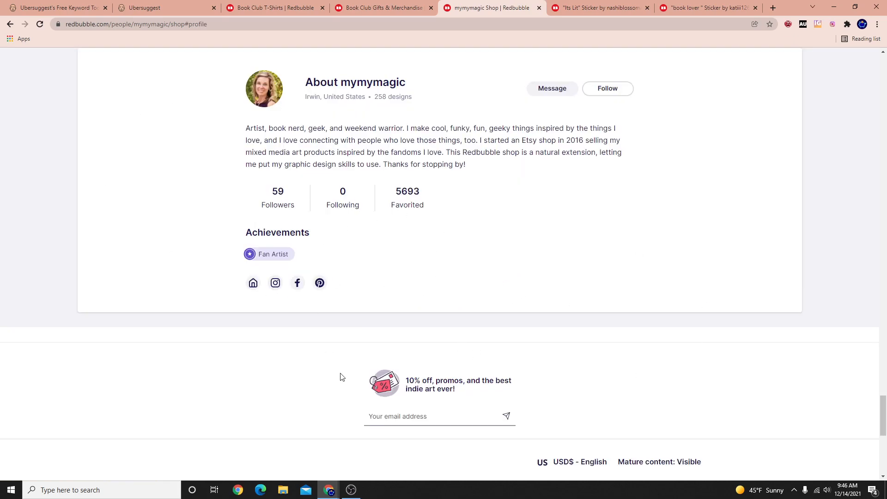
pyautogui.scroll(2, 396, 294)
pyautogui.moveTo(390, 290); pyautogui.dragTo(429, 307)
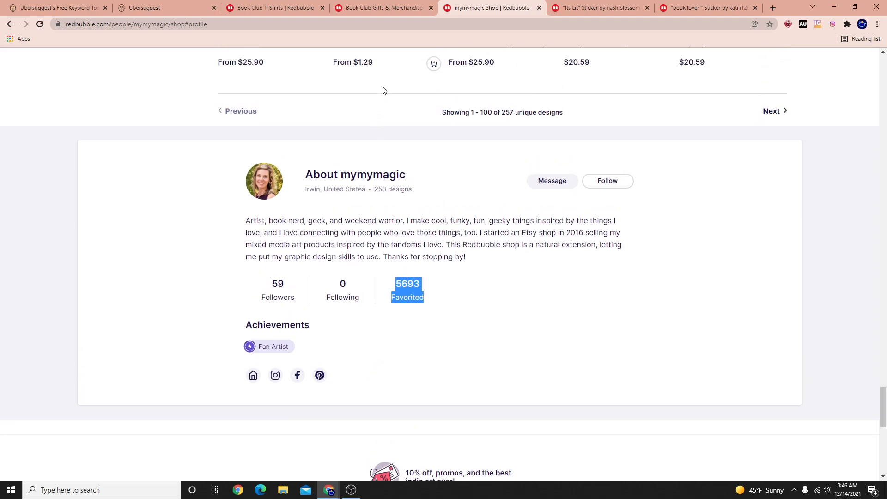
# Open the shop of the "Its Lit Sticker" artist in a new tab and look over its featured products
pyautogui.click(593, 7)
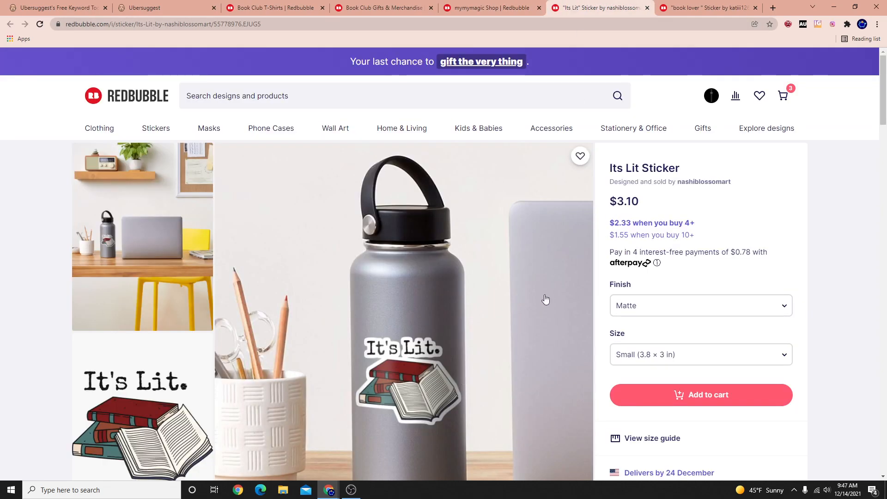
pyautogui.rightClick(705, 184)
pyautogui.click(718, 189)
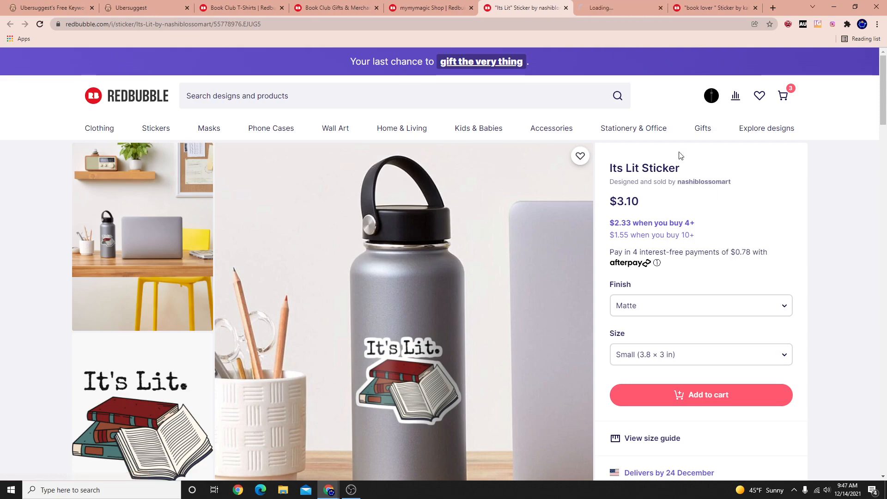
pyautogui.click(602, 6)
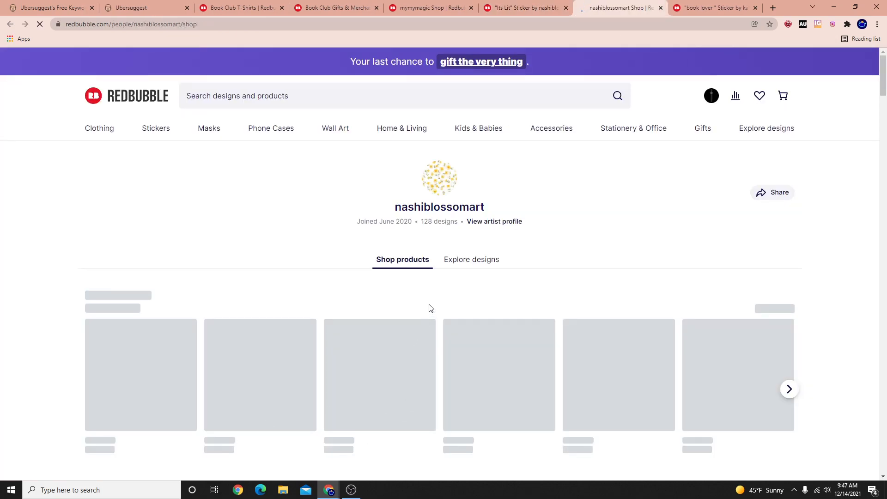
pyautogui.scroll(-5, 426, 421)
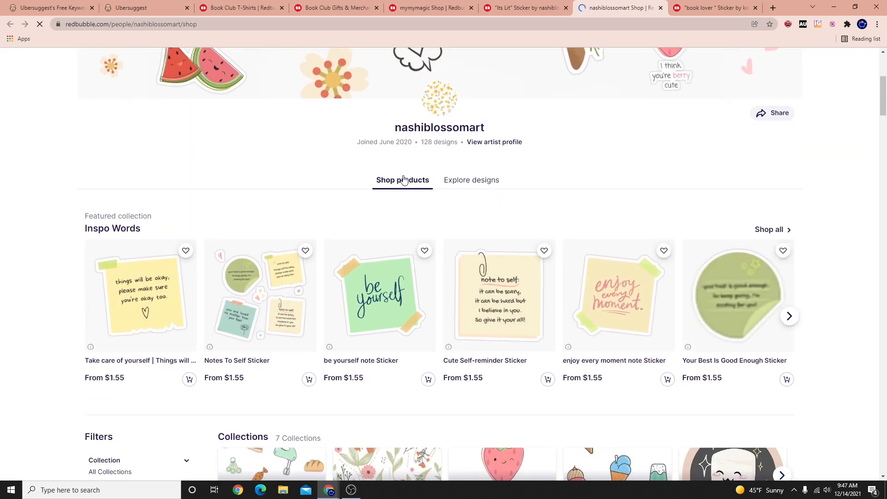
# Open the shop of the "book lover Sticker" artist in a new tab and switch to it
pyautogui.click(700, 6)
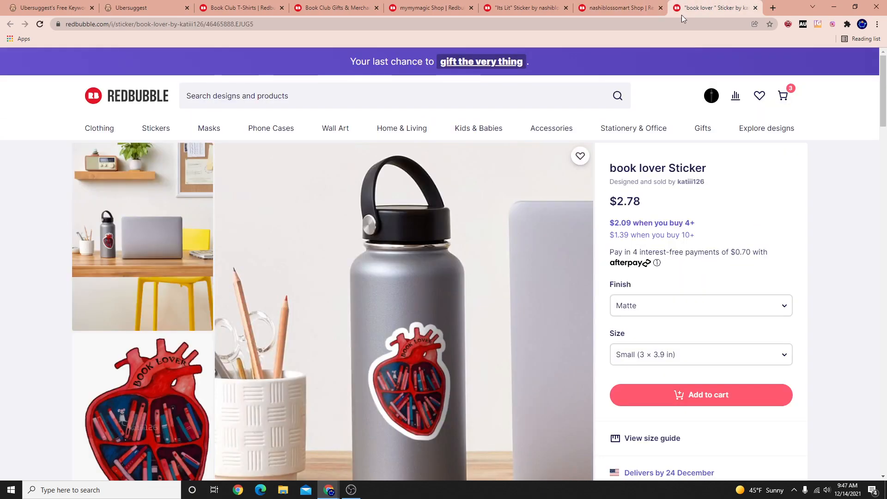
pyautogui.rightClick(705, 189)
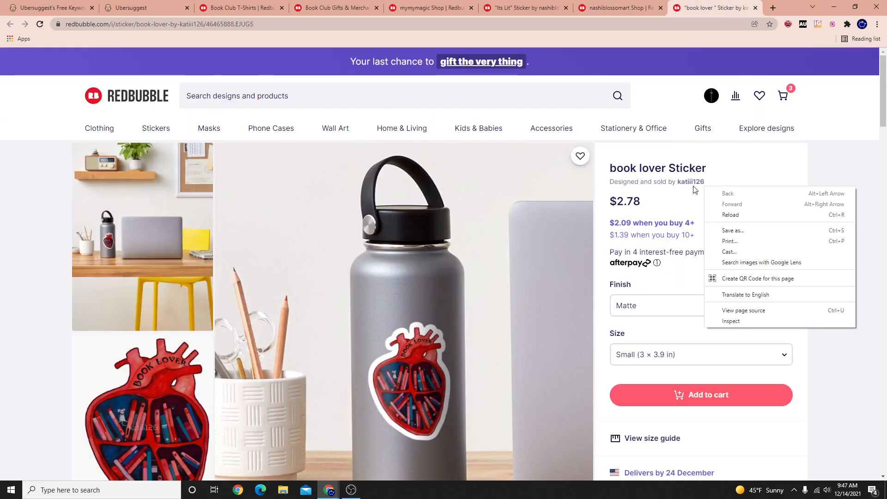
pyautogui.click(692, 190)
pyautogui.rightClick(689, 179)
pyautogui.click(649, 197)
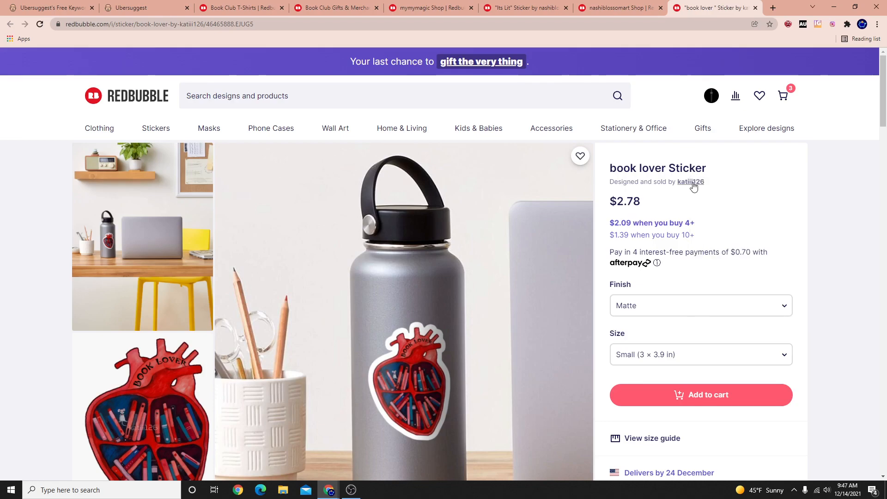
pyautogui.rightClick(691, 182)
pyautogui.click(721, 190)
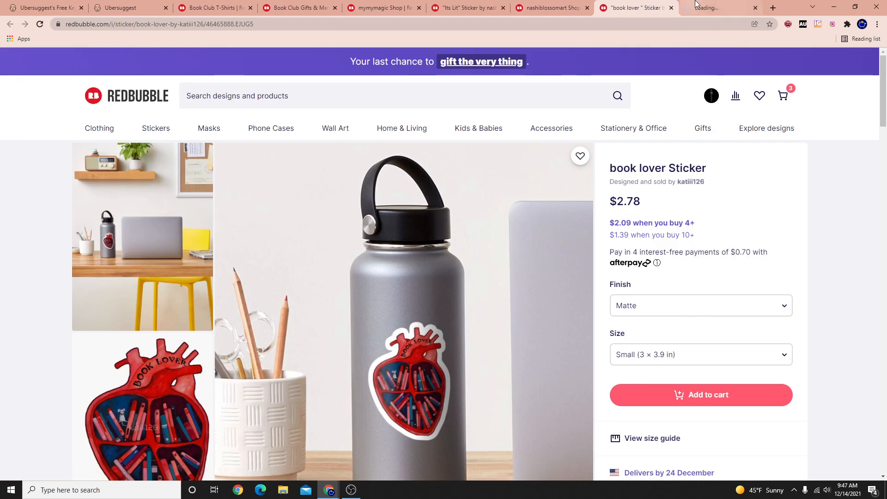
pyautogui.click(712, 8)
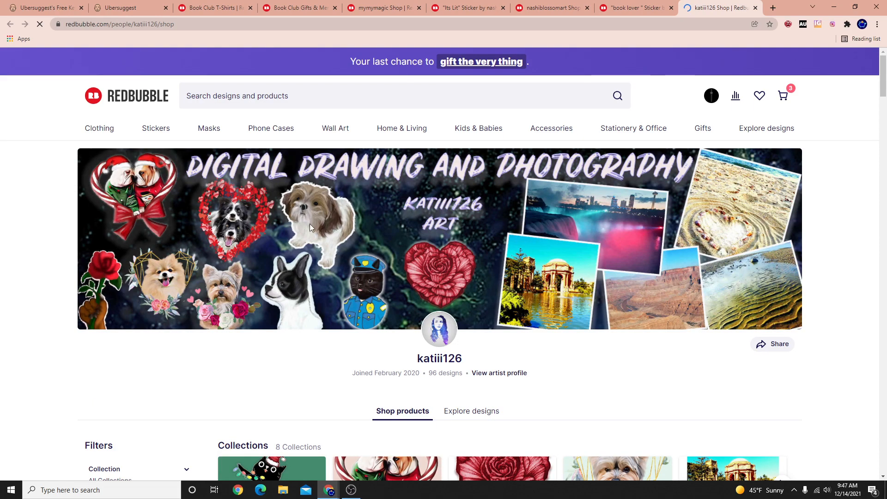
# Sort the "book lover Sticker" artist's shop by Best Selling and look through its leading products
pyautogui.scroll(-4, 378, 392)
pyautogui.scroll(-5, 379, 407)
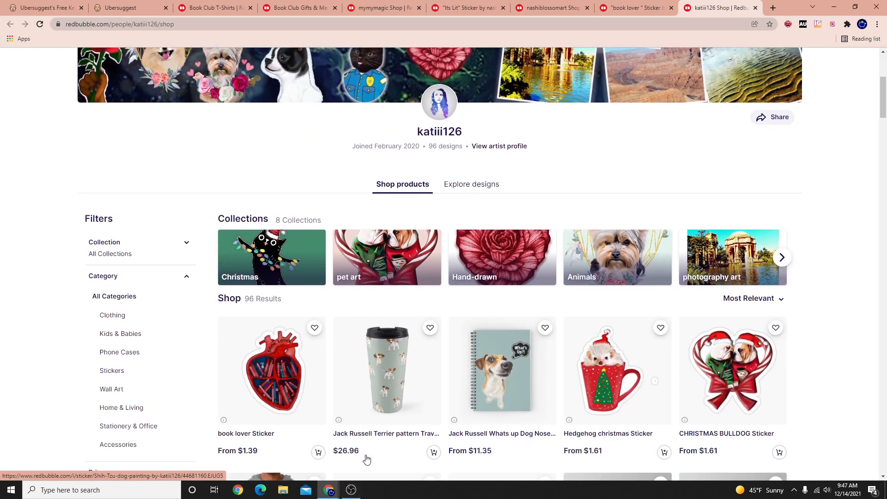
pyautogui.scroll(3, 825, 355)
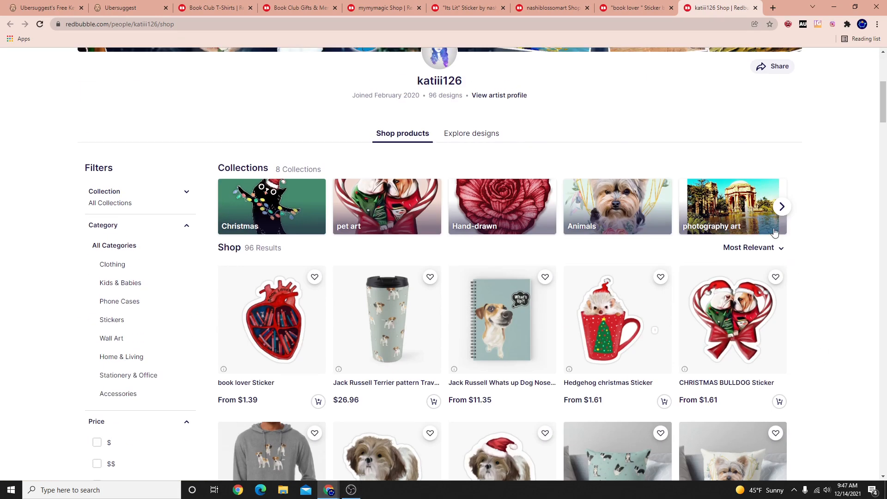
pyautogui.click(765, 252)
pyautogui.click(762, 286)
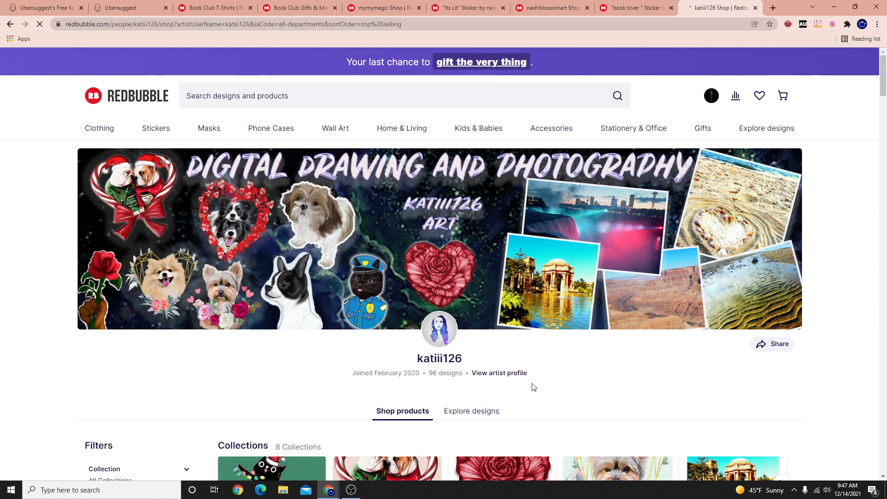
pyautogui.scroll(-4, 508, 376)
pyautogui.scroll(-5, 488, 367)
pyautogui.scroll(2, 369, 278)
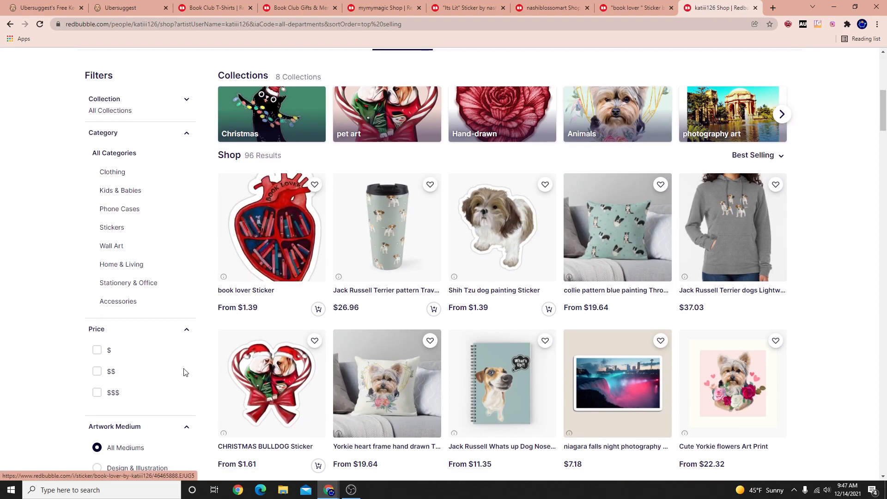
# Compare the first artist's profile statistics with the best-selling products in the "book lover Sticker" artist's shop
pyautogui.click(467, 7)
pyautogui.click(381, 8)
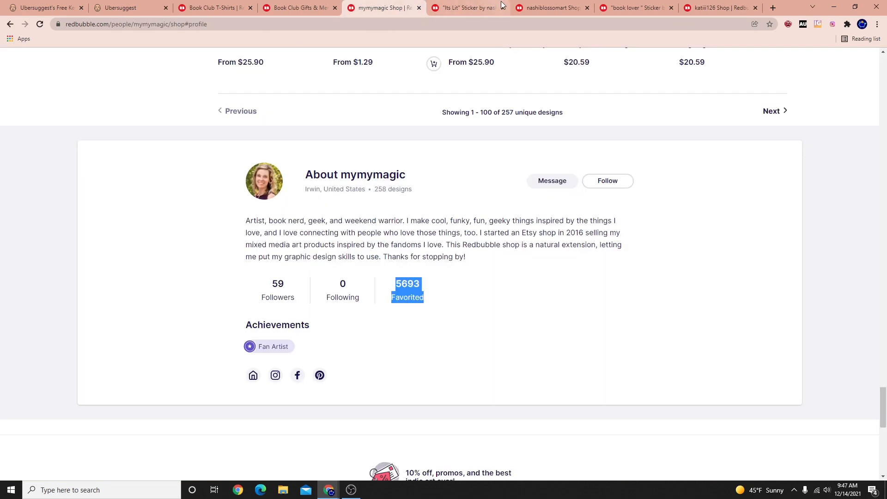
pyautogui.click(727, 6)
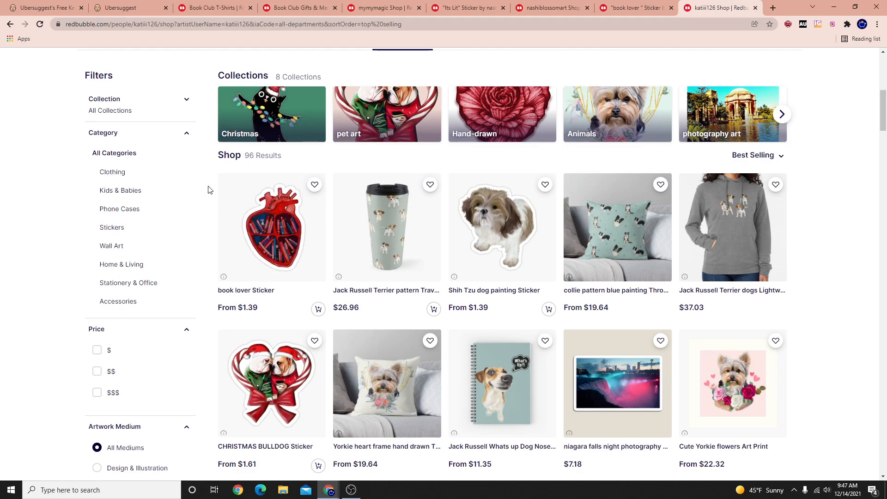
# Compare the Ubersuggest keyword ideas for "book club shirt" with Redbubble's book club T-shirt results and general "book club" results
pyautogui.click(136, 10)
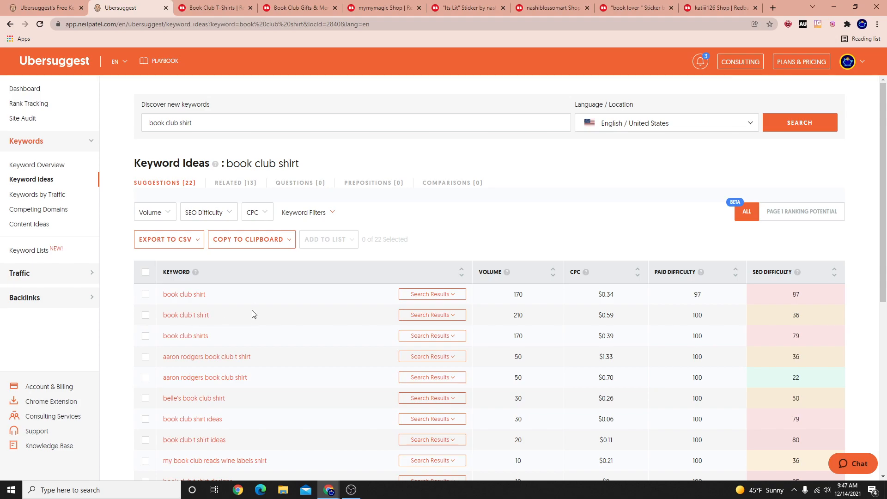
pyautogui.click(211, 8)
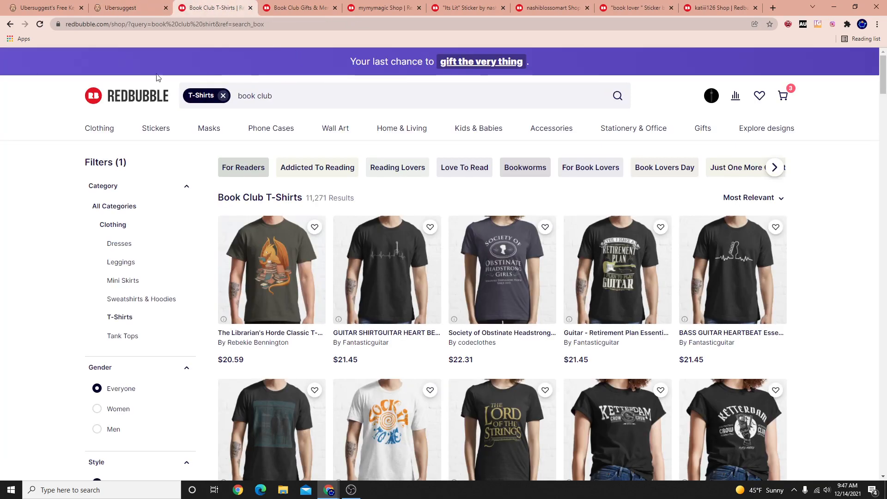
pyautogui.click(134, 7)
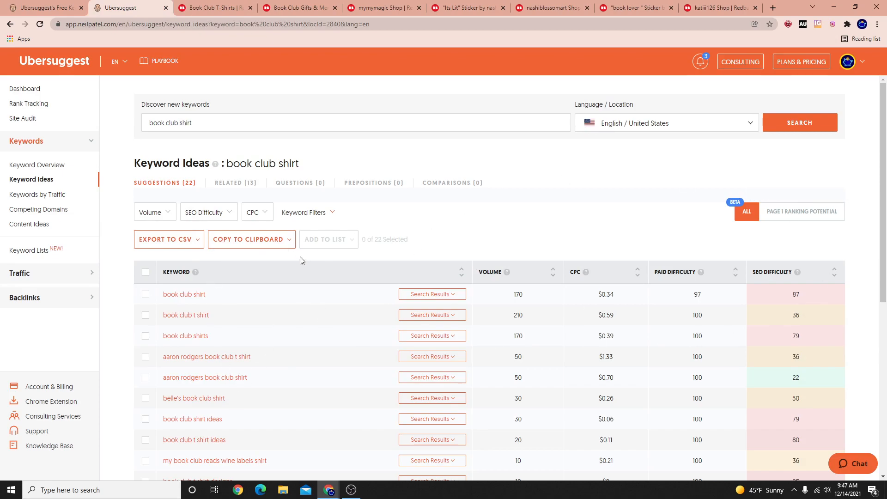
pyautogui.click(284, 8)
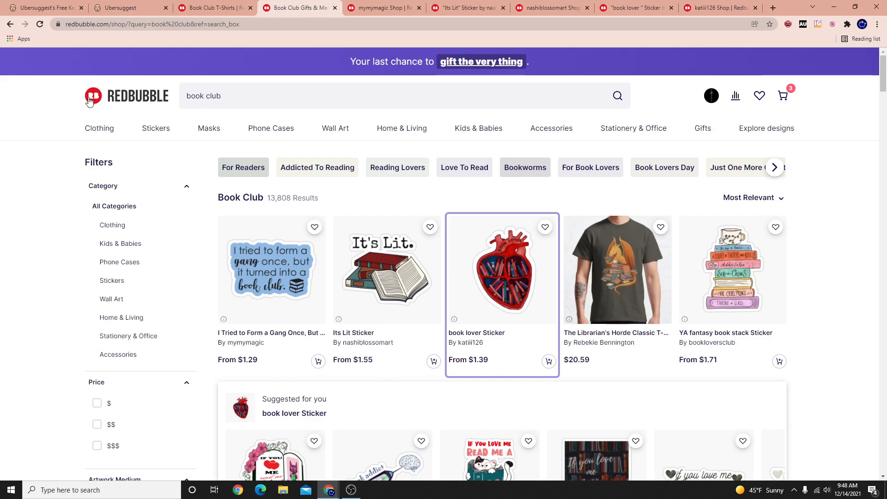
# Recheck the Ubersuggest search volumes for "book club shirt" against the product results for "book club" on Redbubble
pyautogui.click(133, 7)
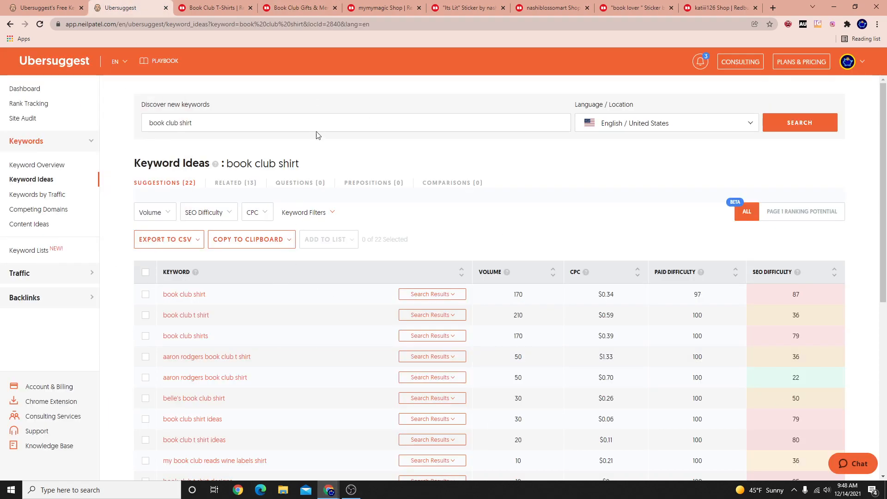
pyautogui.click(295, 8)
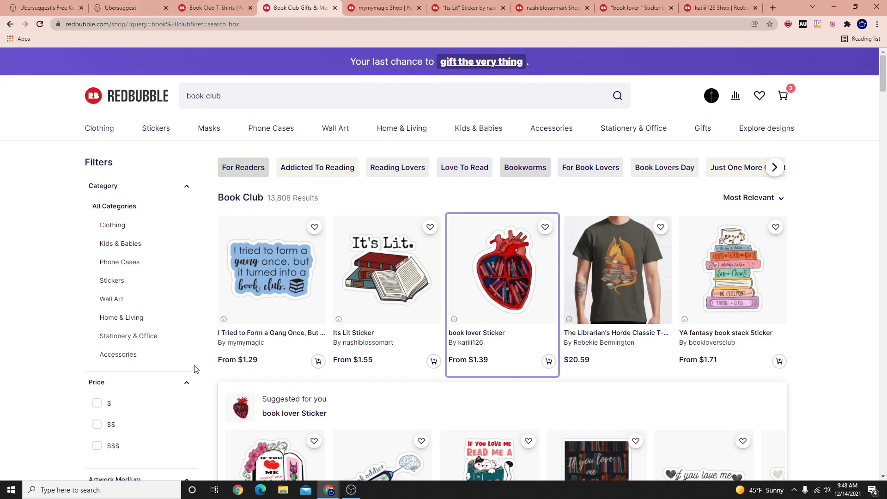
pyautogui.click(46, 8)
pyautogui.click(155, 7)
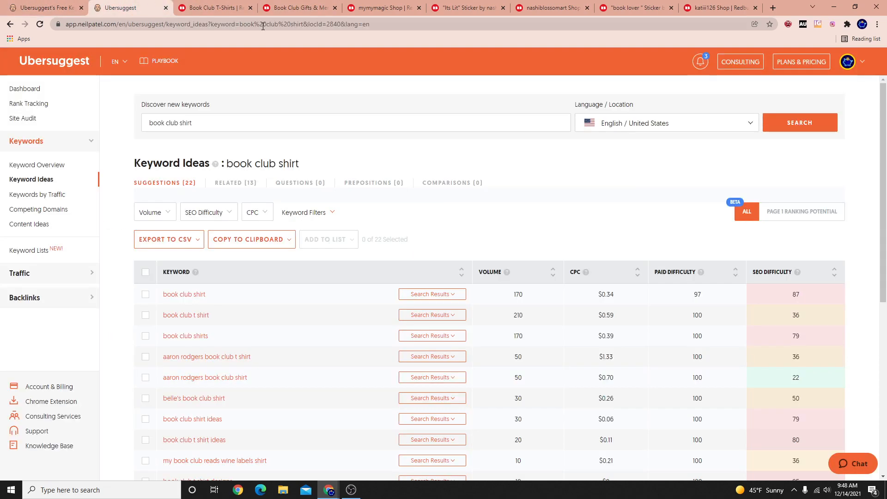
pyautogui.click(291, 5)
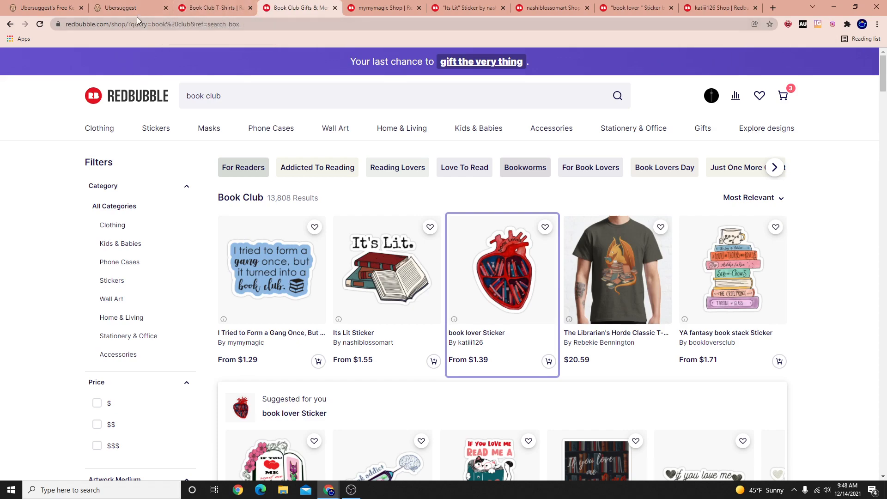
pyautogui.click(113, 7)
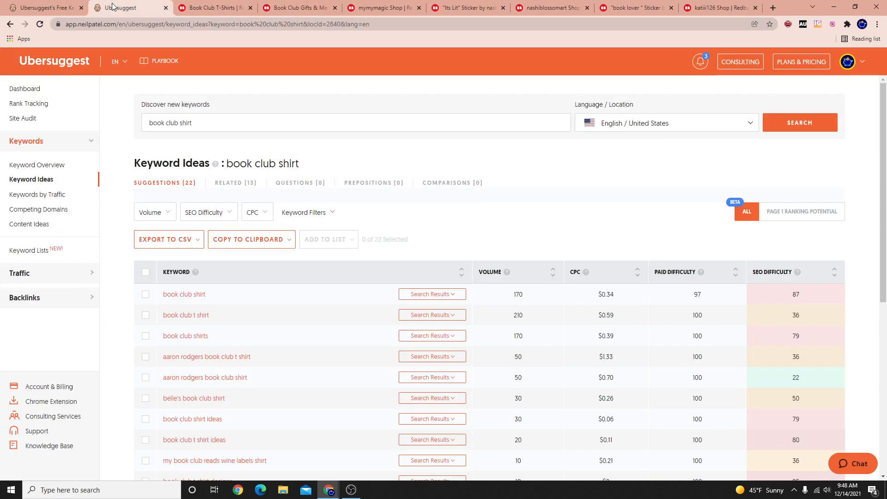
pyautogui.click(324, 5)
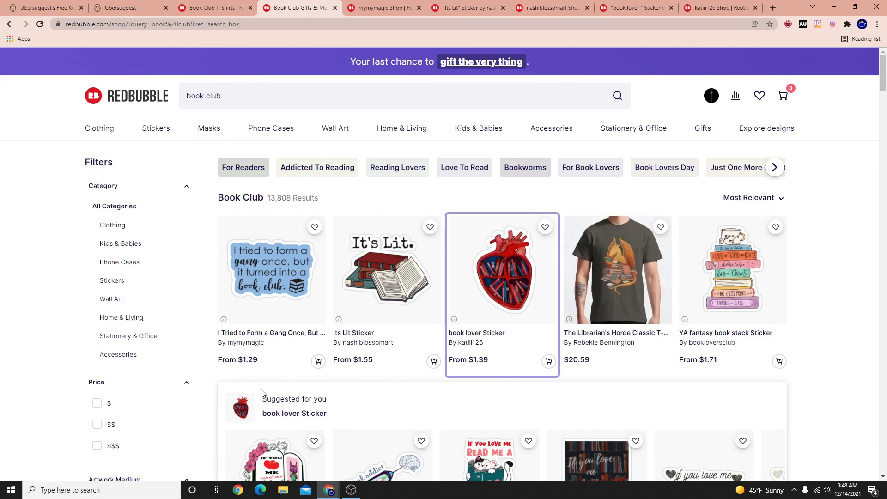
# Review Redbubble's book club T-shirt results and the profile statistics of the top-ranking sticker artist
pyautogui.click(213, 8)
pyautogui.moveTo(272, 135)
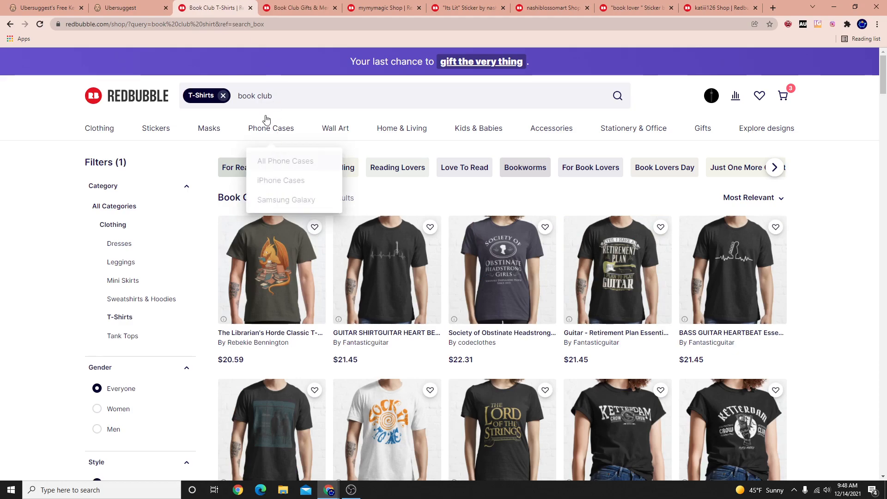
pyautogui.click(300, 8)
pyautogui.click(380, 9)
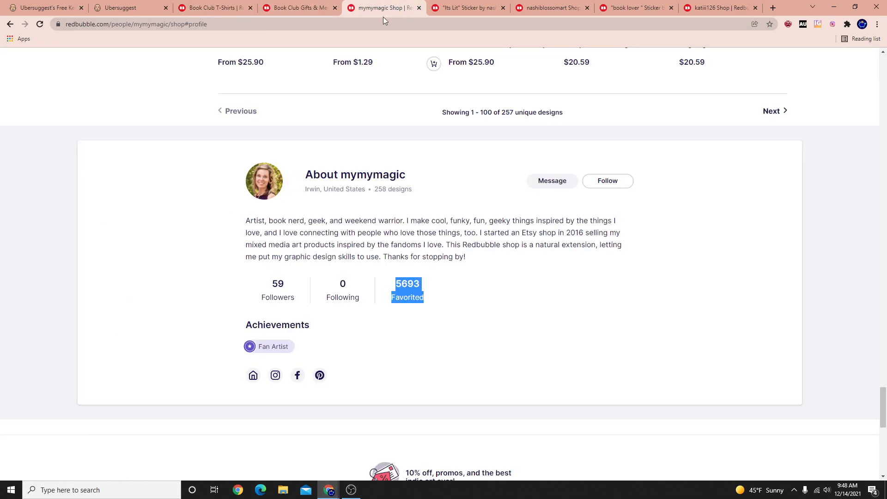
pyautogui.click(285, 4)
pyautogui.click(297, 102)
pyautogui.click(11, 24)
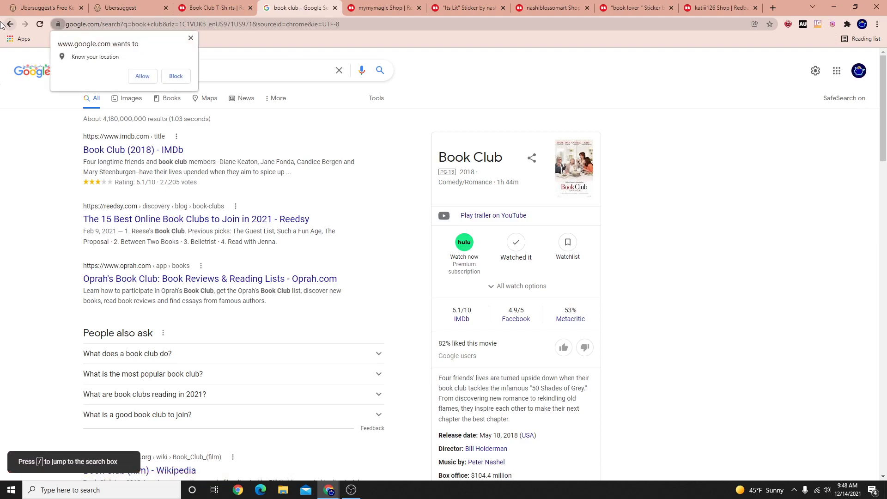
# Replace the query in Redbubble's T-shirt search with "tigers" and run the search
pyautogui.click(229, 8)
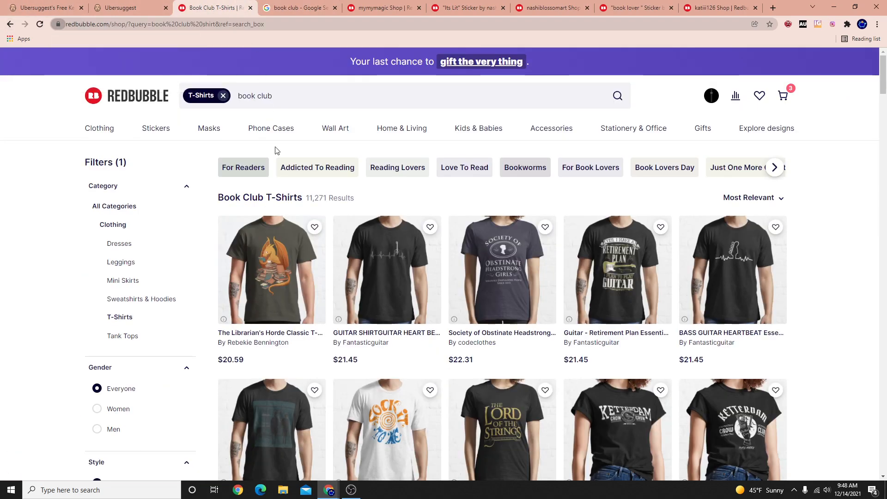
pyautogui.click(271, 97)
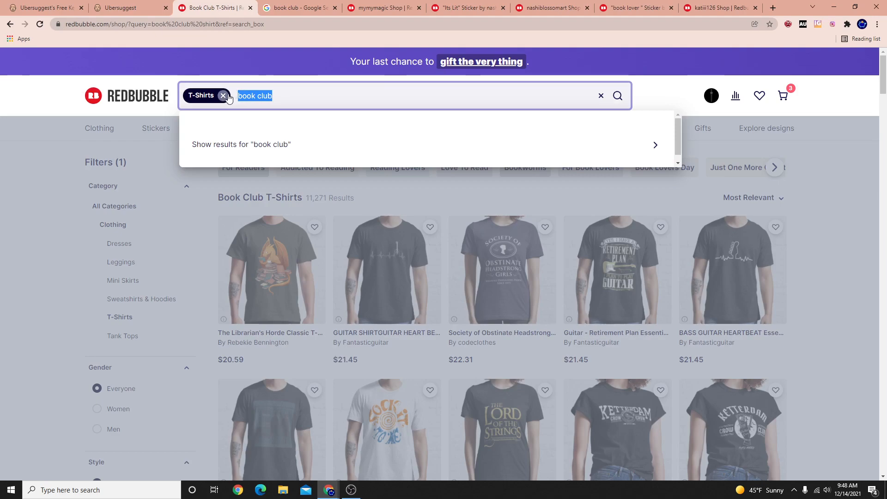
pyautogui.press('BackSpace')
pyautogui.write('tu')
pyautogui.press('BackSpace')
pyautogui.write('igers')
pyautogui.press('Return')
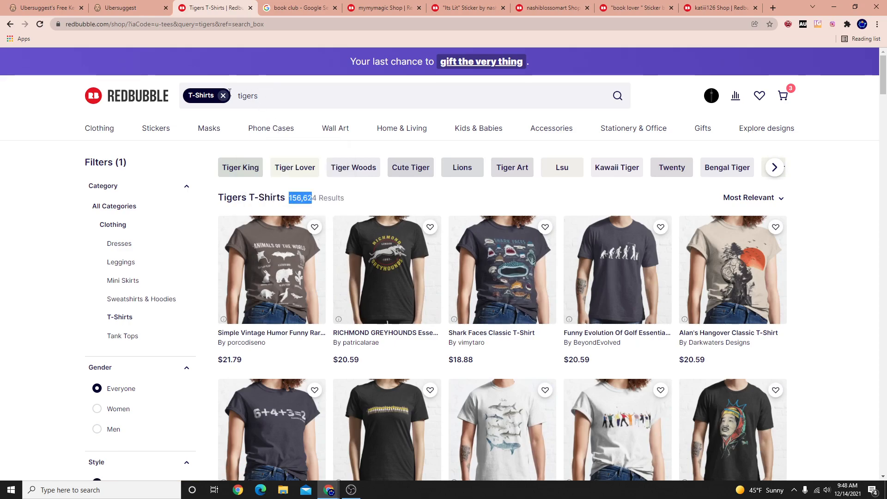
# Examine the top rows of the tigers T-shirt results to judge how well the designs match the keyword
pyautogui.scroll(-1, 628, 375)
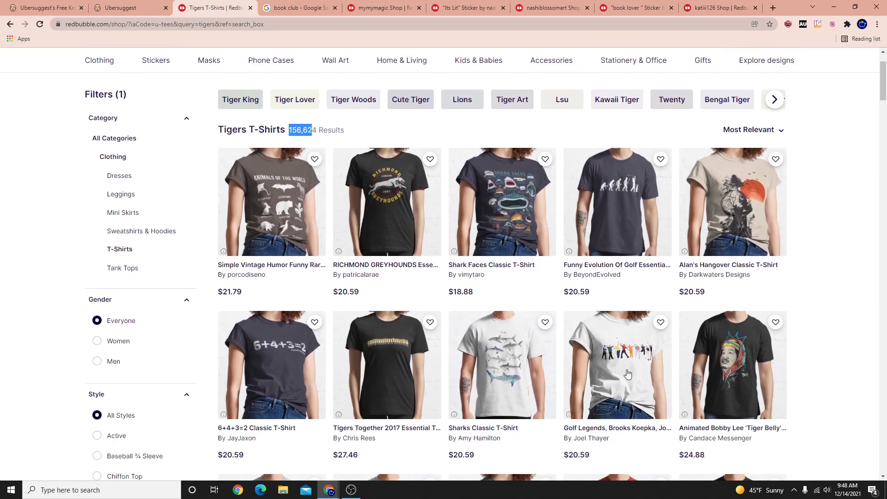
pyautogui.scroll(1, 319, 181)
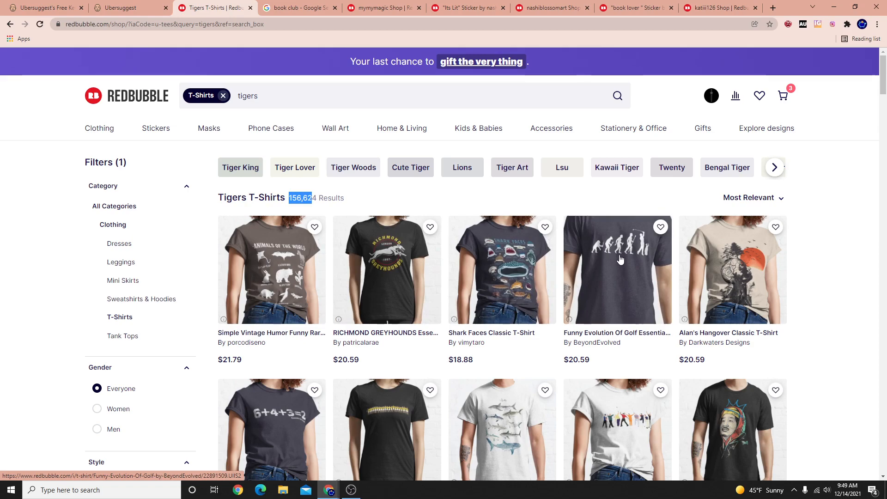
pyautogui.scroll(-9, 584, 261)
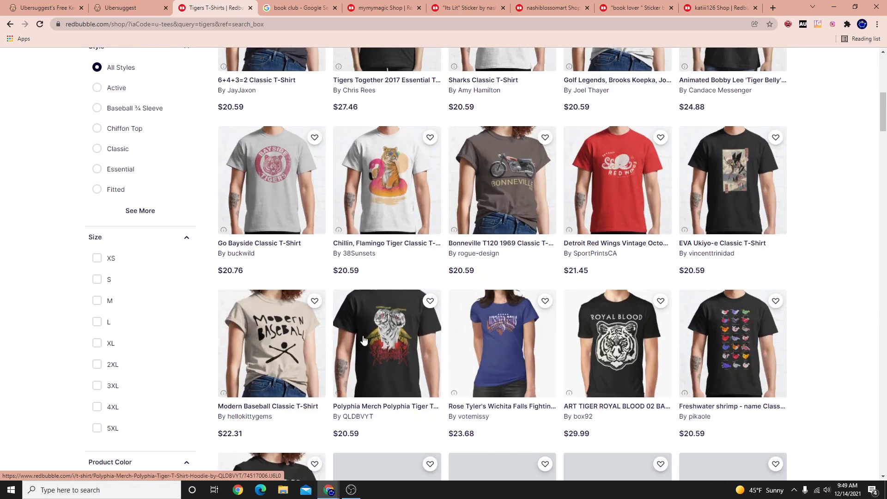
pyautogui.scroll(10, 664, 225)
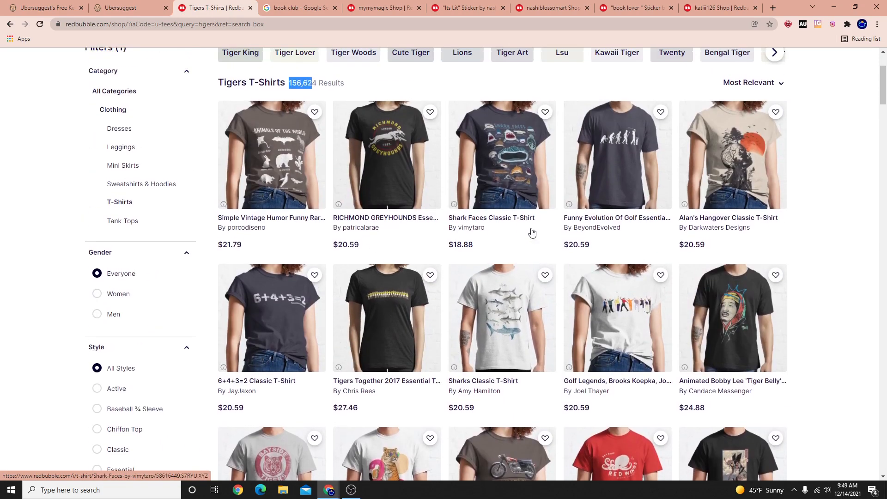
pyautogui.scroll(-4, 548, 308)
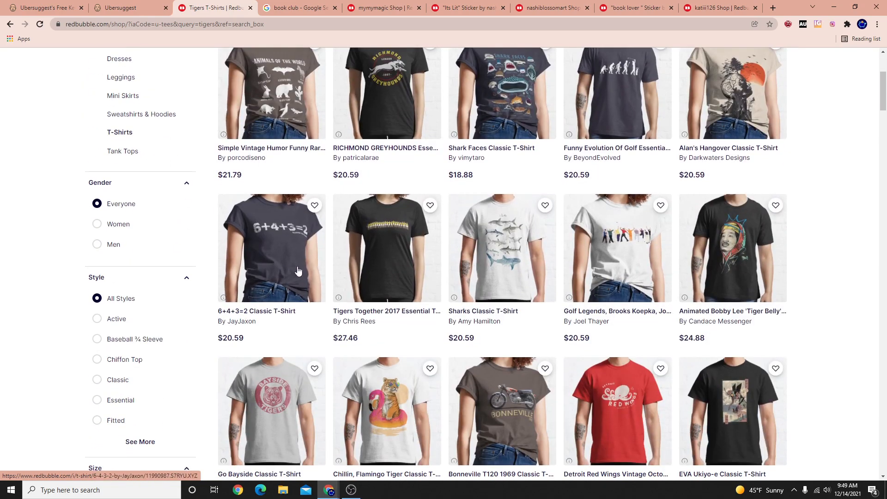
pyautogui.scroll(4, 548, 309)
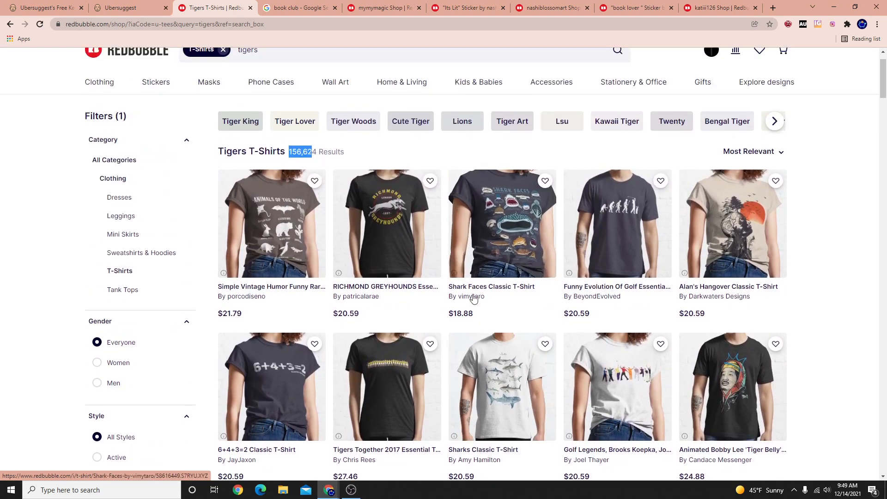
pyautogui.scroll(-4, 473, 300)
pyautogui.scroll(-4, 466, 301)
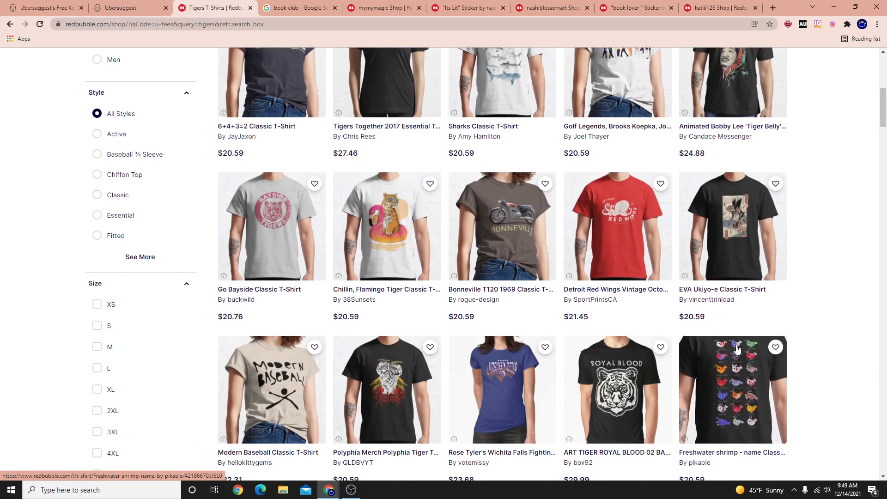
pyautogui.scroll(5, 749, 392)
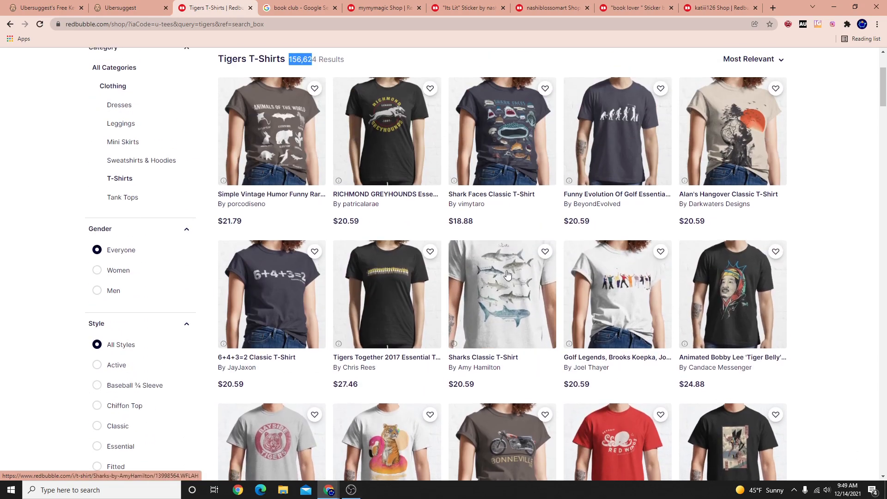
pyautogui.scroll(2, 509, 275)
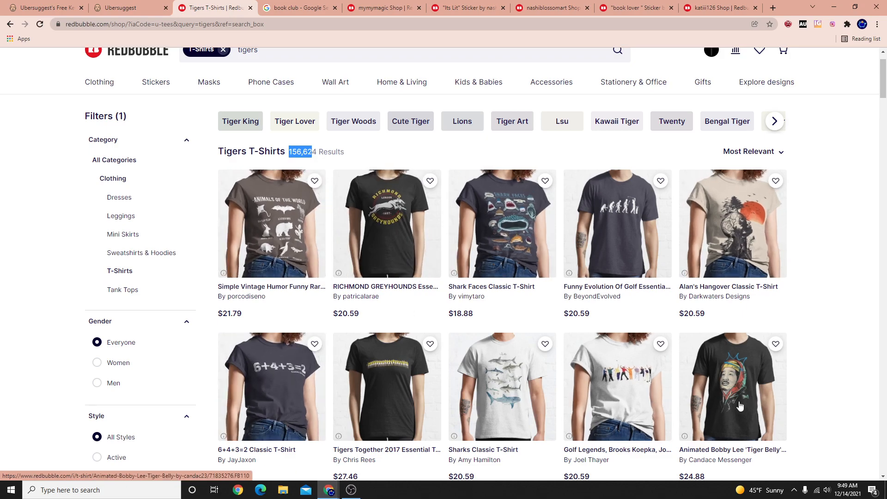
pyautogui.scroll(-1, 457, 438)
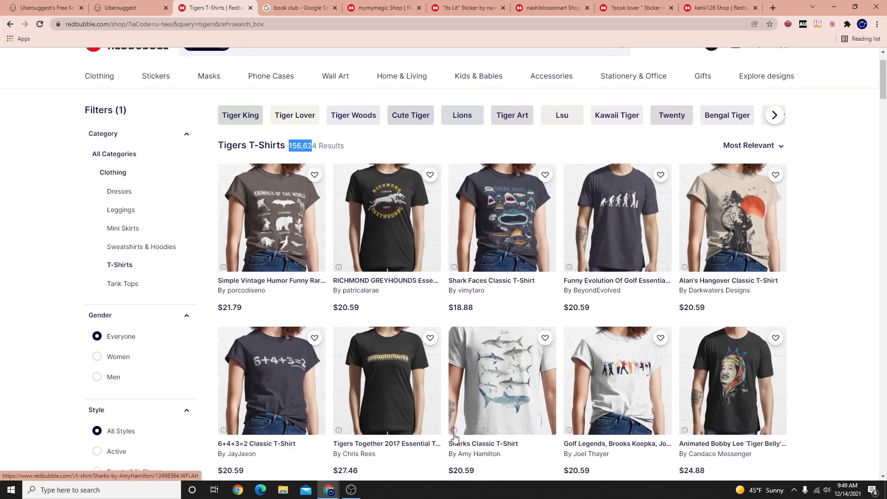
pyautogui.scroll(-4, 457, 437)
pyautogui.scroll(6, 295, 323)
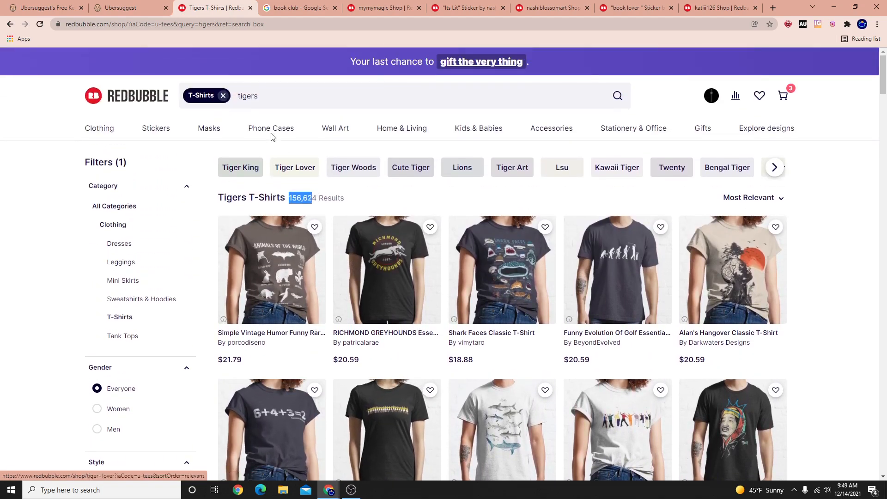
# Browse deeper into the tigers T-shirt listings and compare the lower-ranked designs with the leading ones
pyautogui.click(260, 94)
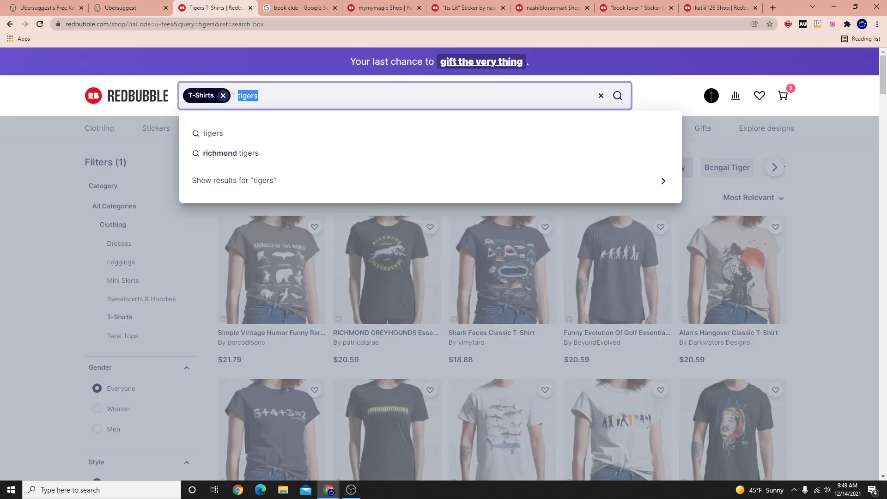
pyautogui.scroll(-4, 880, 231)
pyautogui.click(827, 218)
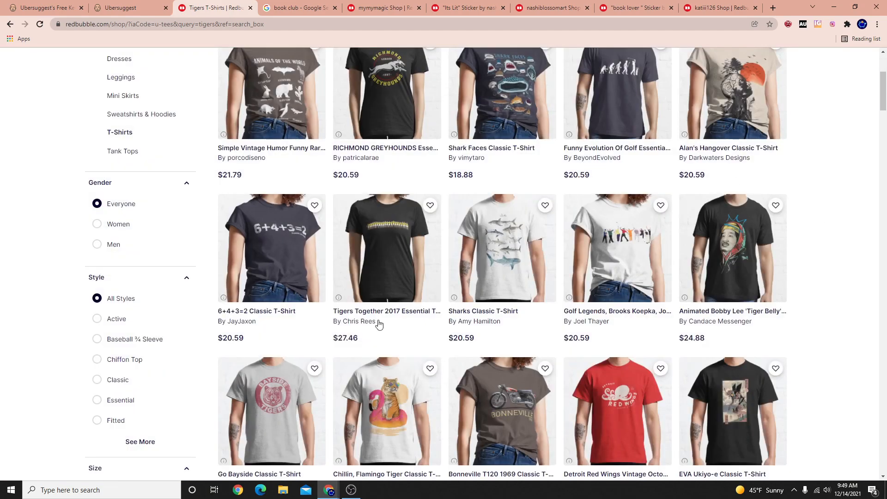
pyautogui.scroll(-4, 311, 312)
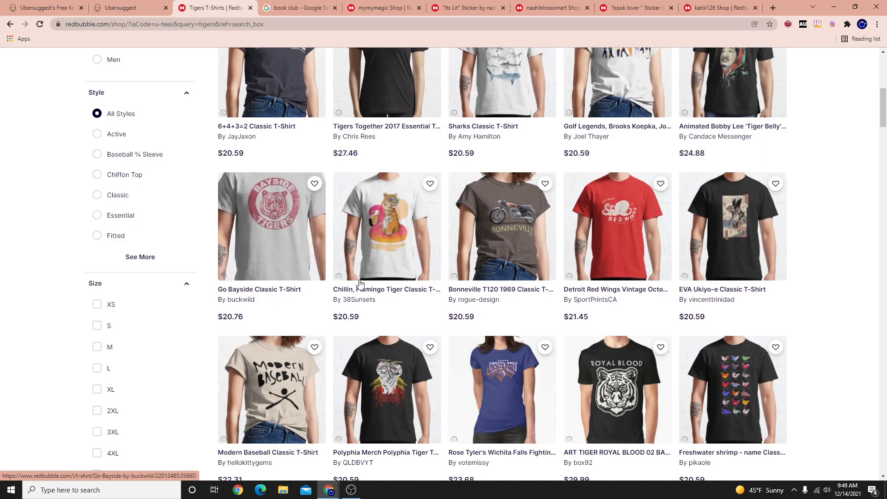
pyautogui.scroll(8, 323, 277)
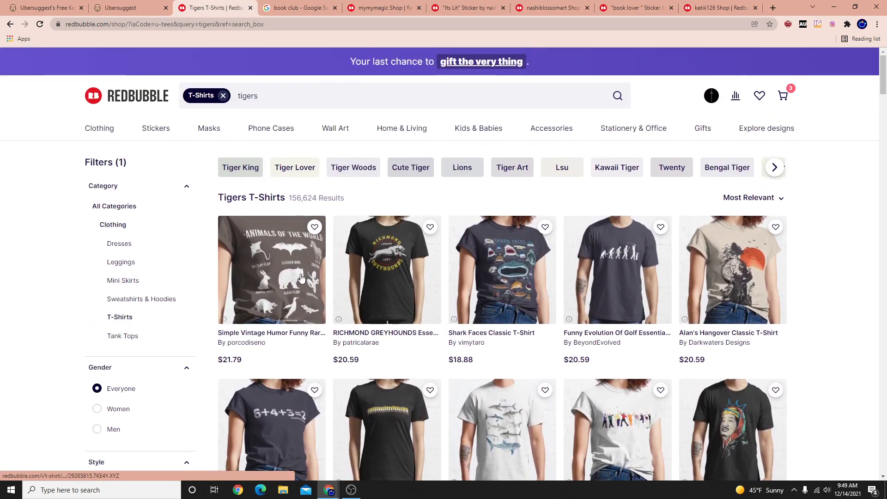
pyautogui.scroll(-15, 508, 287)
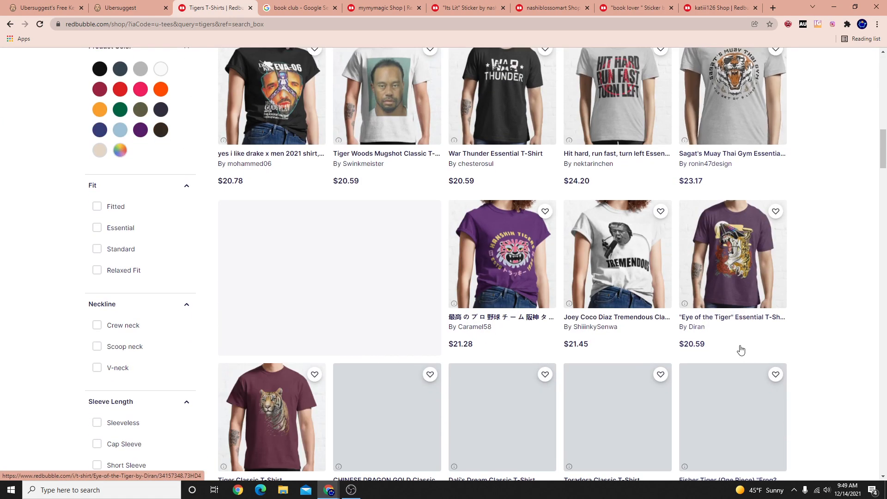
pyautogui.scroll(-10, 768, 294)
pyautogui.scroll(15, 376, 303)
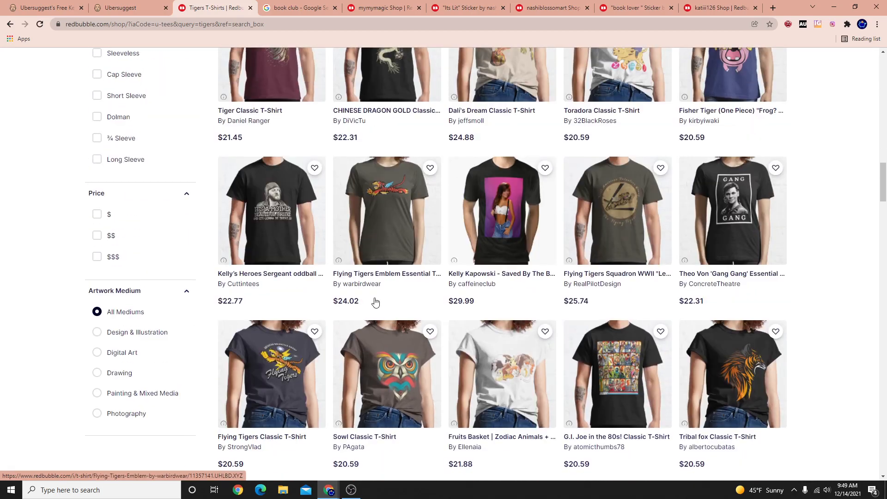
pyautogui.scroll(12, 432, 264)
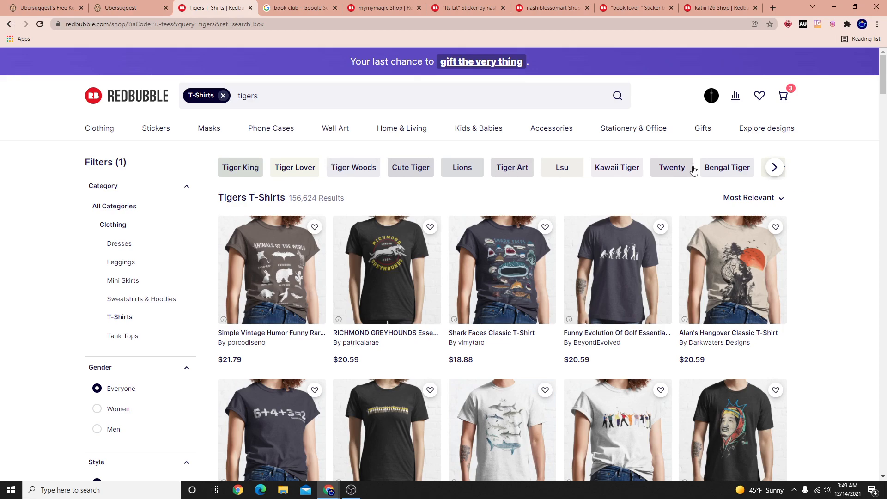
# Narrow the T-shirt results to the related term "Bengal Tiger" and look over the leading designs
pyautogui.click(719, 170)
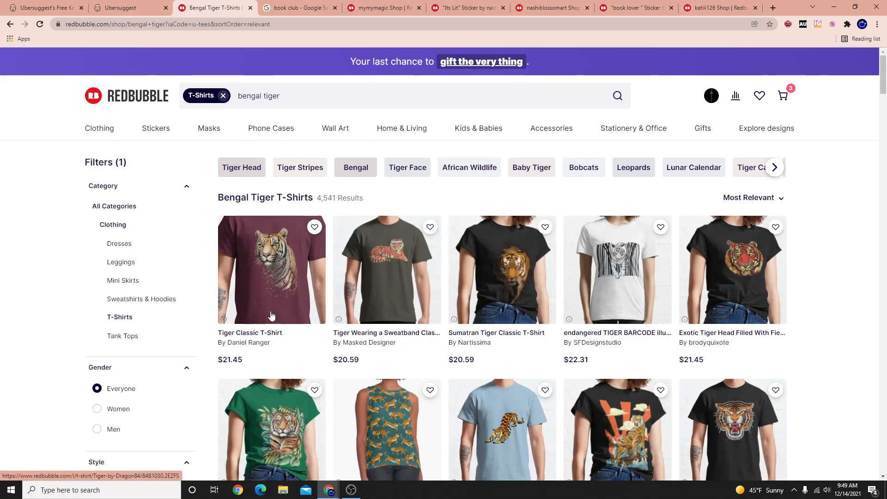
pyautogui.scroll(-3, 674, 336)
pyautogui.scroll(3, 673, 336)
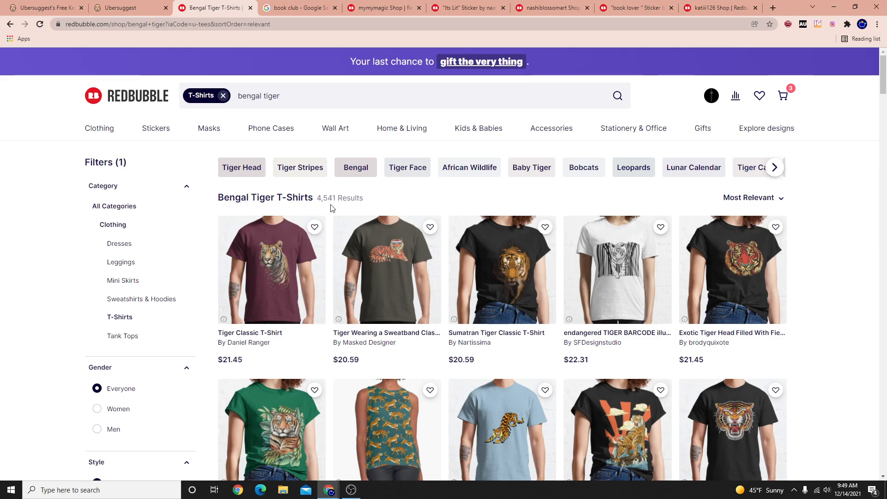
# Search Ubersuggest for "bengal tiger", taken from the Redbubble query, and open its keyword overview
pyautogui.click(148, 10)
pyautogui.click(234, 11)
pyautogui.tripleClick(289, 96)
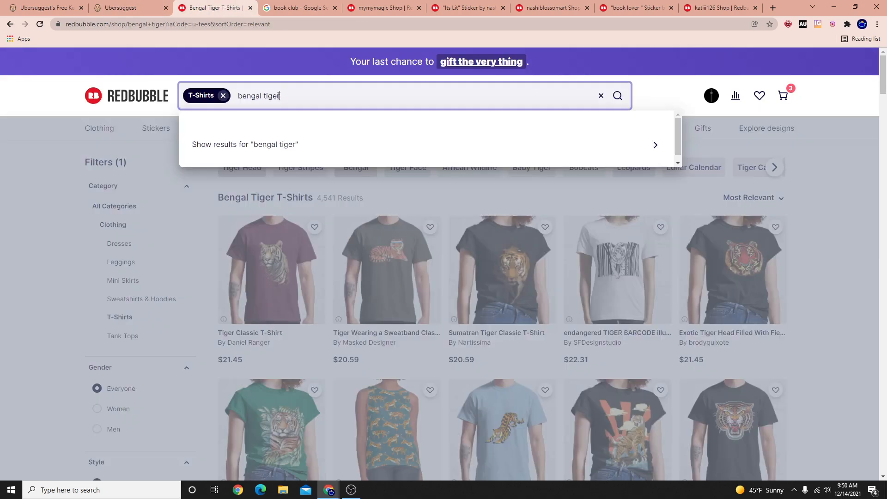
pyautogui.rightClick(272, 98)
pyautogui.click(284, 121)
pyautogui.click(119, 8)
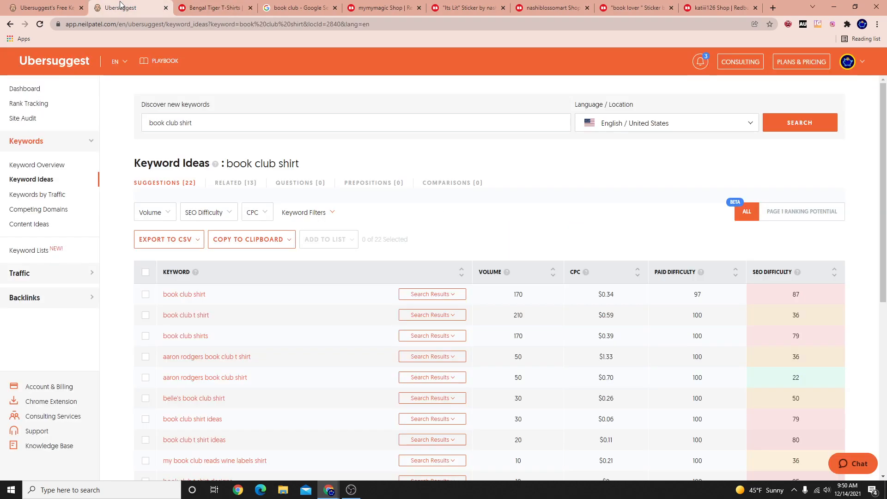
pyautogui.tripleClick(226, 113)
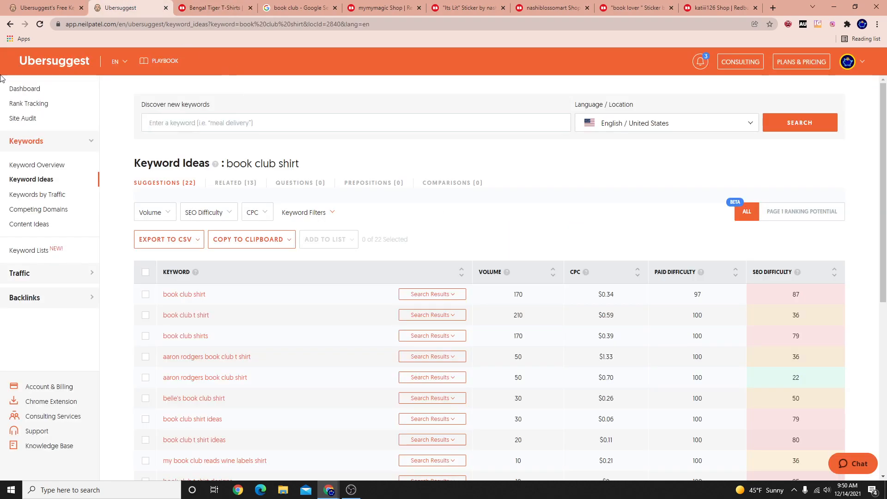
pyautogui.press('Return')
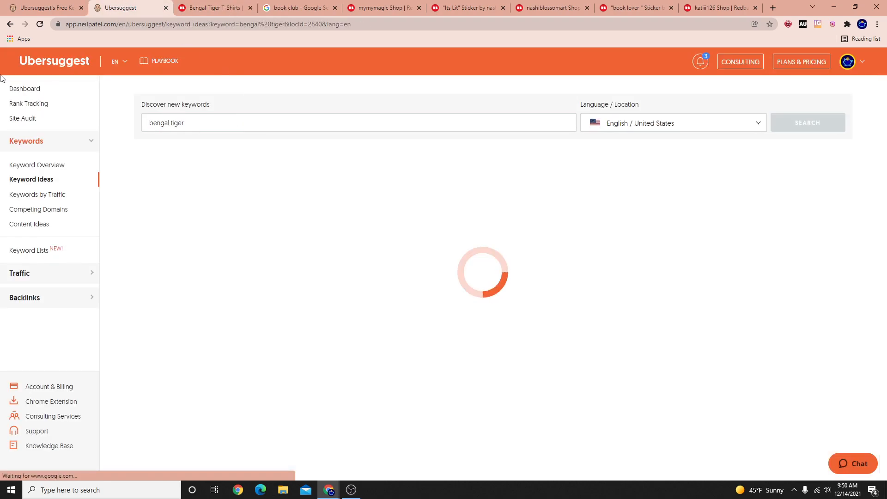
pyautogui.click(50, 166)
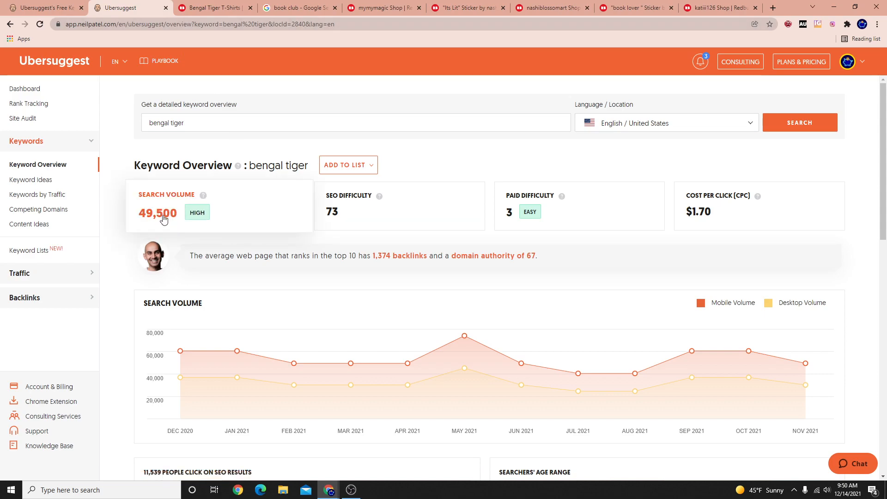
# Compare Redbubble's Bengal Tiger T-shirt result count and designs with the keyword's search volume in Ubersuggest
pyautogui.click(219, 7)
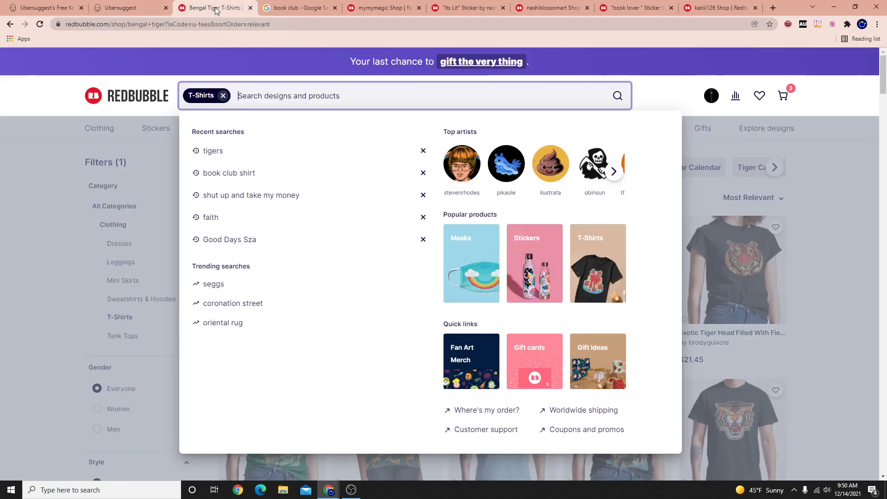
pyautogui.click(835, 179)
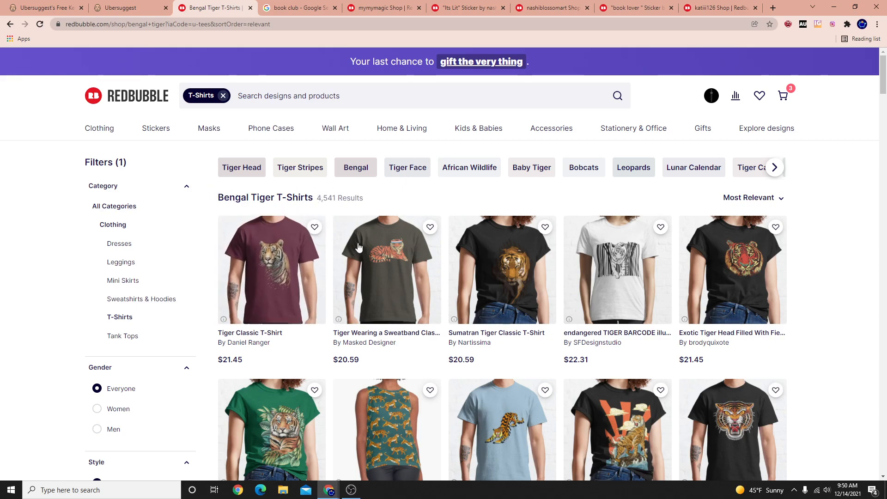
pyautogui.scroll(-4, 277, 406)
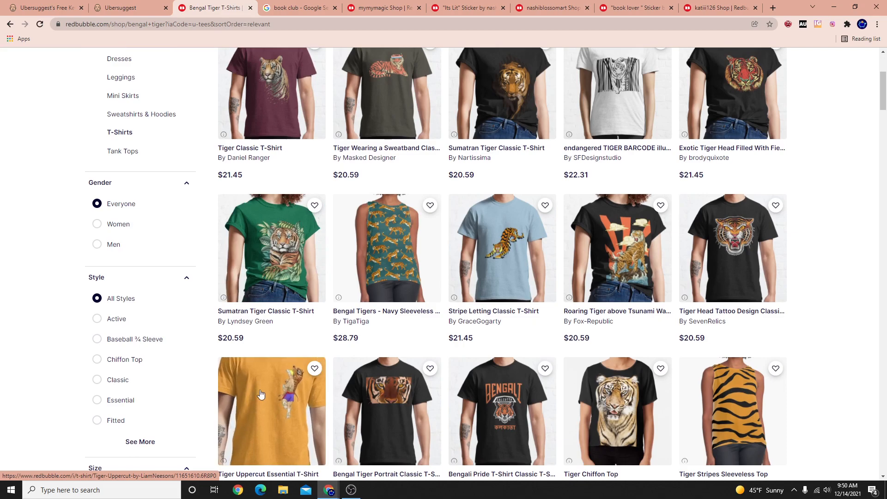
pyautogui.scroll(4, 322, 397)
pyautogui.click(121, 7)
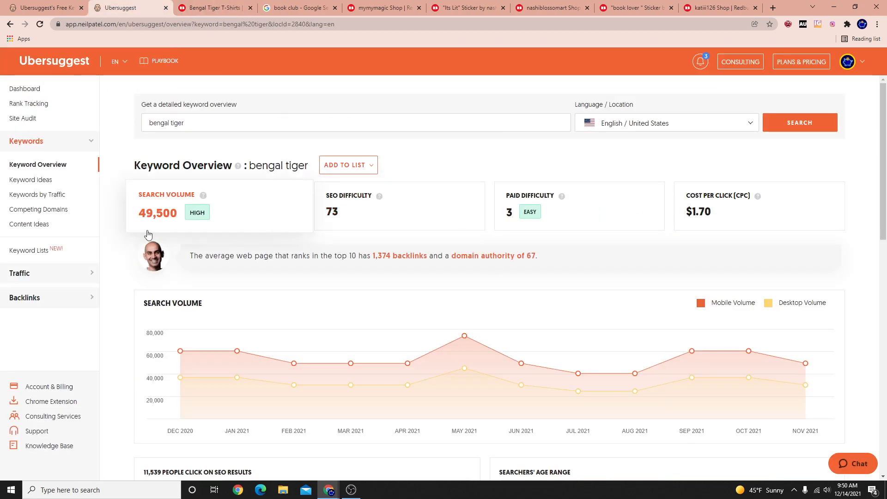
pyautogui.click(217, 5)
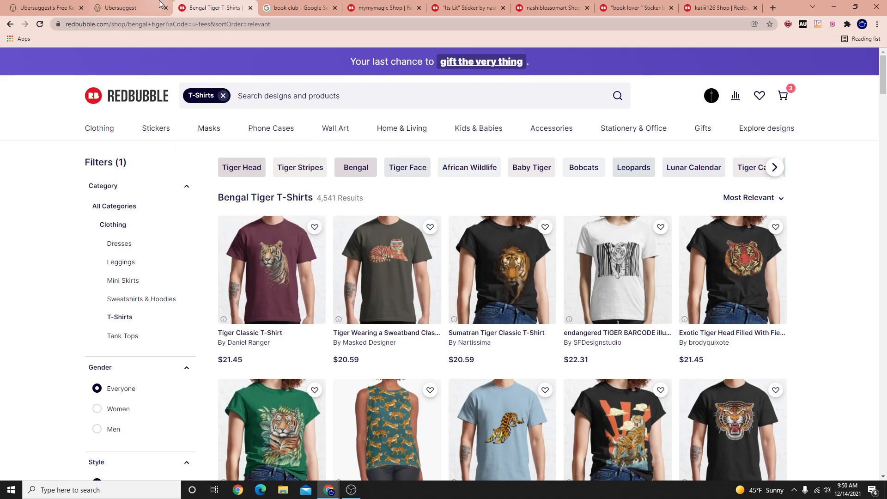
pyautogui.click(121, 7)
pyautogui.click(205, 4)
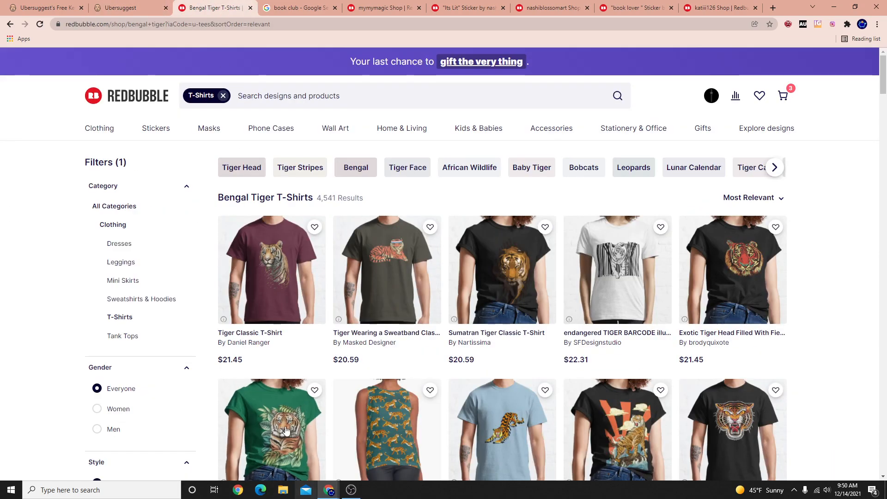
# Open the first three Bengal Tiger T-shirt listings, from Tiger Classic to Sumatran Tiger Classic, in separate tabs
pyautogui.rightClick(259, 223)
pyautogui.click(284, 229)
pyautogui.rightClick(375, 276)
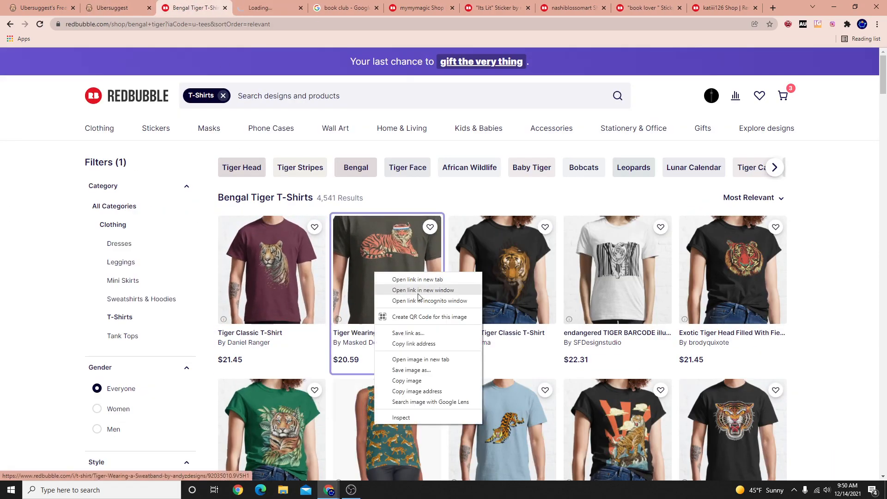
pyautogui.click(418, 283)
pyautogui.rightClick(498, 279)
pyautogui.click(535, 286)
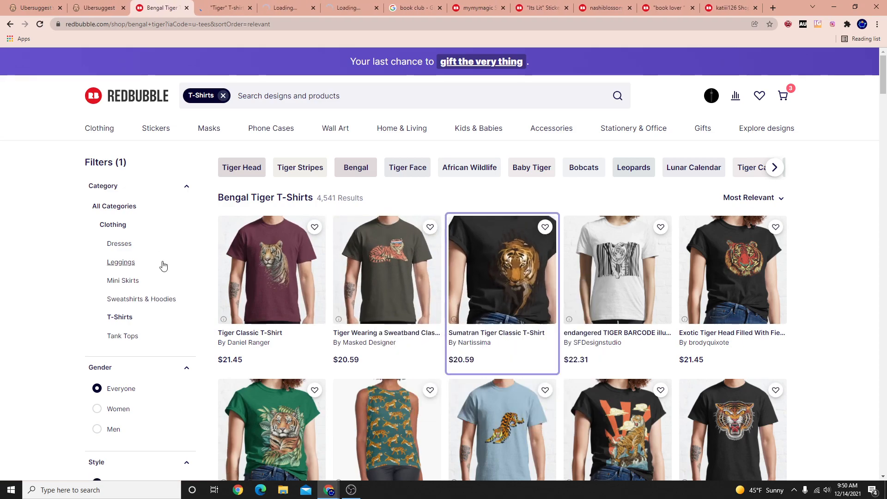
# Open the artist's shop from the Tiger Classic T-Shirt listing in its own tab and look over its products
pyautogui.hotkey('ctrl', 'Tab')
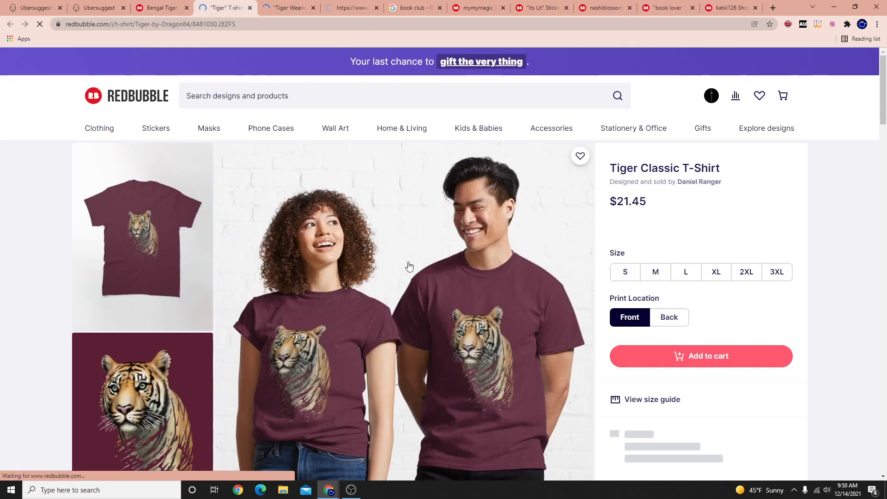
pyautogui.rightClick(710, 184)
pyautogui.click(723, 191)
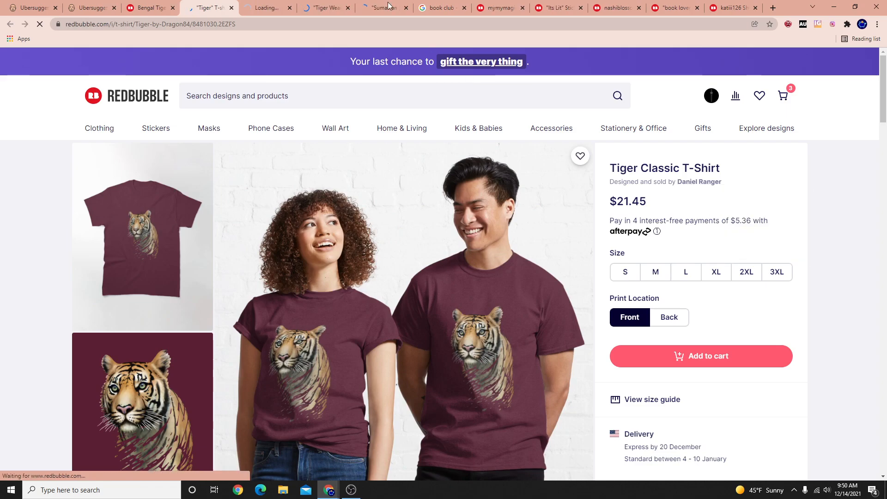
pyautogui.hotkey('ctrl', 'Tab')
pyautogui.hotkey('ctrl', 'Tab')
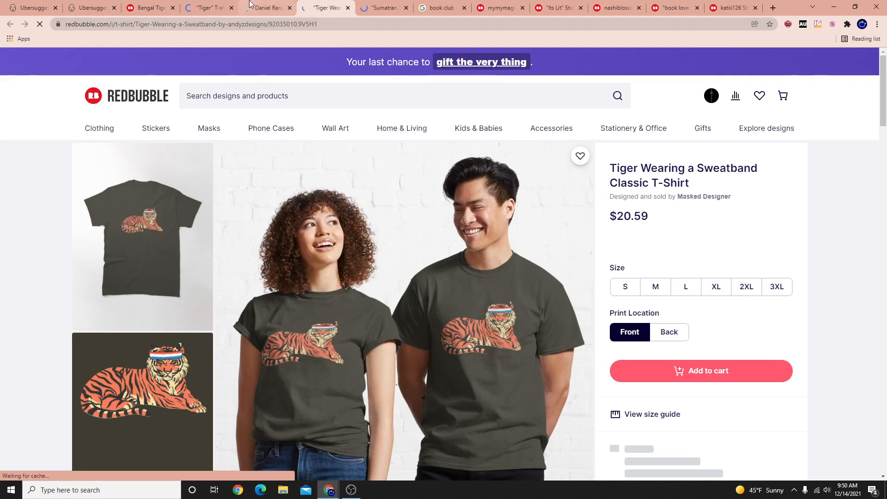
pyautogui.hotkey('ctrl', 'shift', 'Tab')
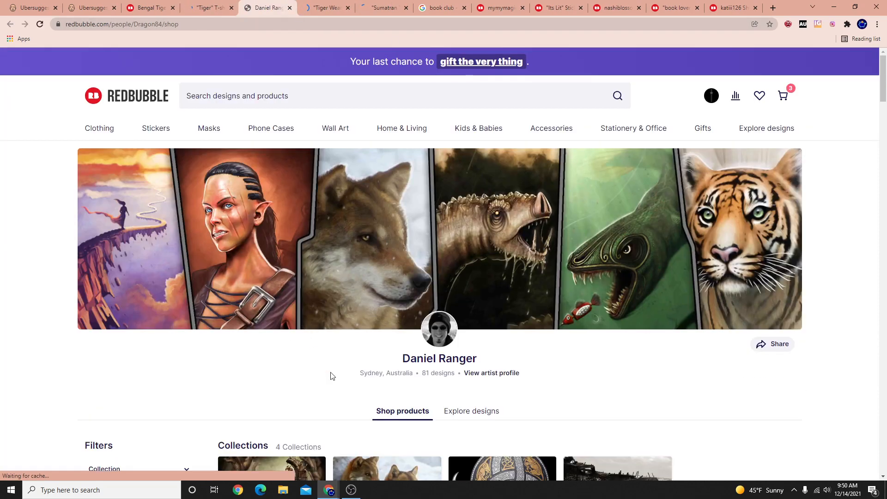
pyautogui.scroll(-7, 318, 353)
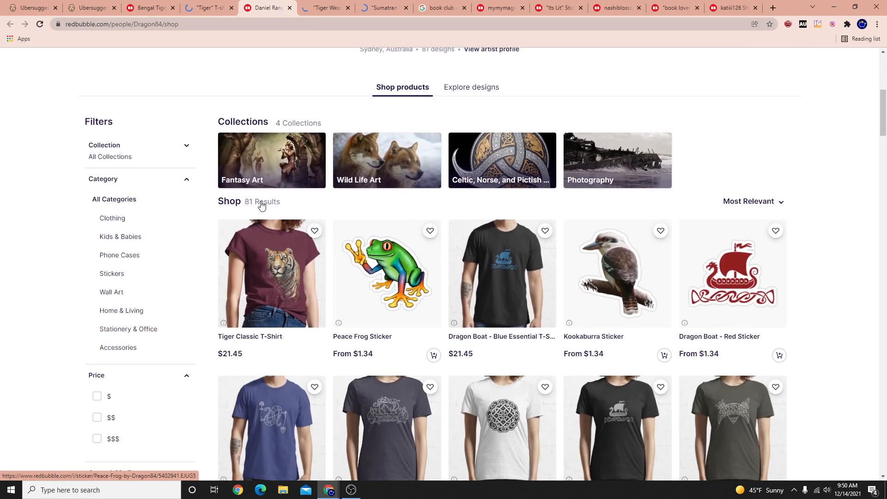
pyautogui.scroll(6, 232, 100)
# Return to the Tiger Classic T-Shirt listing and examine its design, similar designs and product tags
pyautogui.hotkey('ctrl', 'shift', 'Tab')
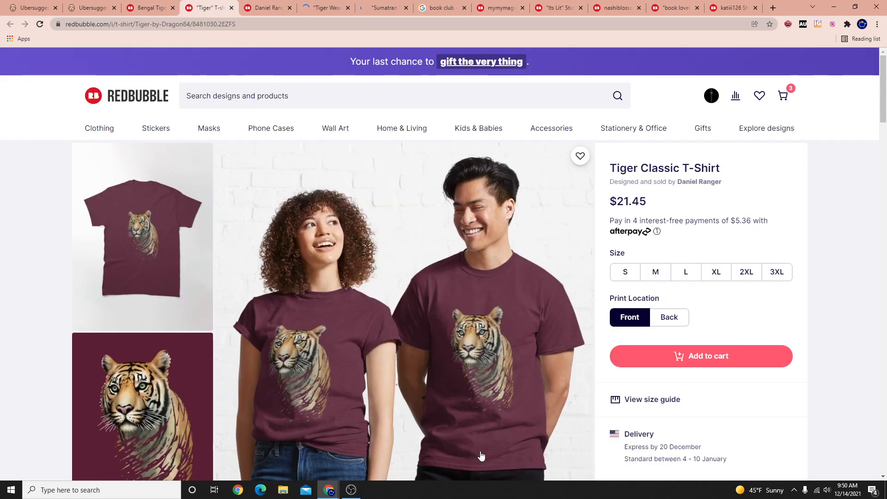
pyautogui.scroll(-2, 513, 423)
pyautogui.scroll(1, 443, 328)
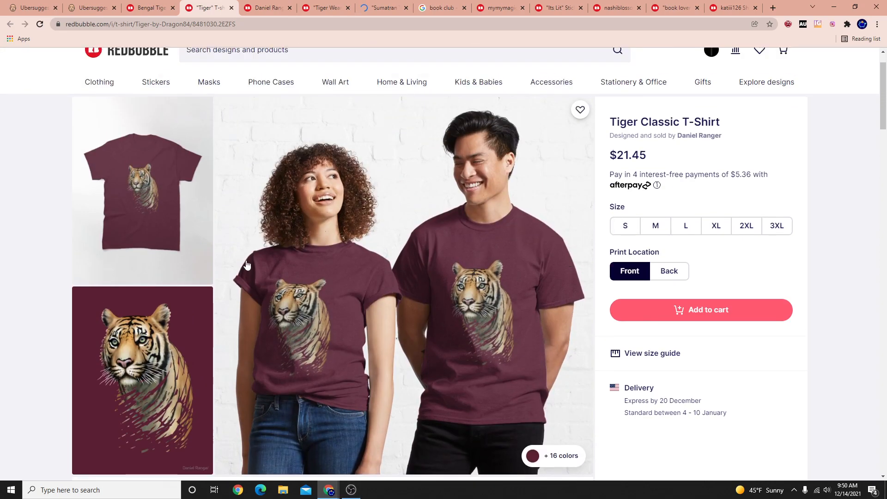
pyautogui.scroll(-1, 390, 313)
pyautogui.scroll(-16, 390, 313)
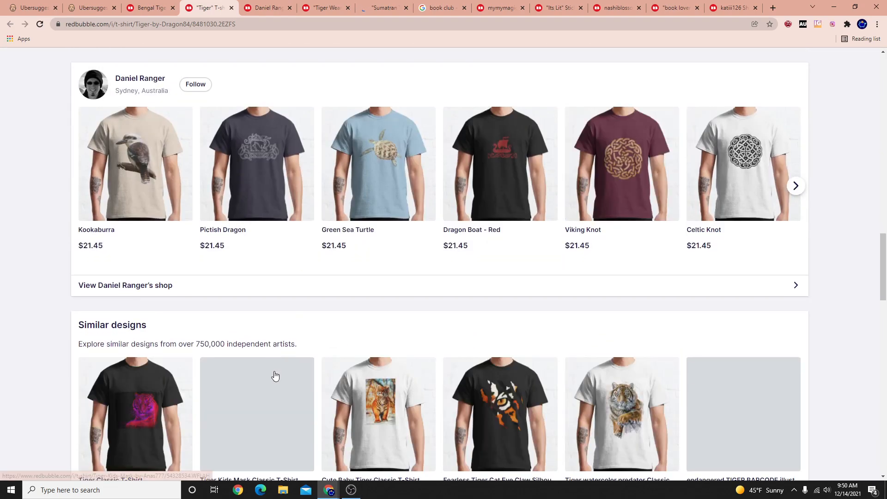
pyautogui.scroll(-6, 267, 372)
pyautogui.scroll(-6, 267, 370)
pyautogui.scroll(5, 111, 297)
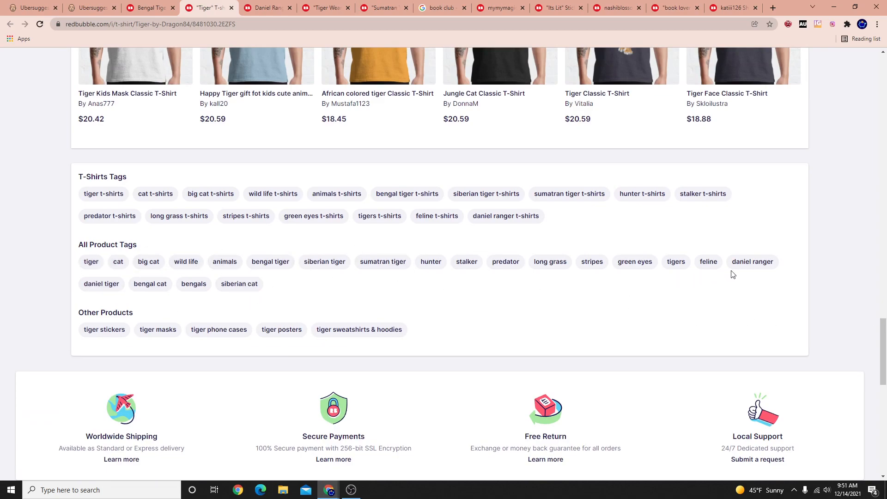
# Open the product tag bearing the artist's name in a separate tab and look over its results
pyautogui.rightClick(767, 269)
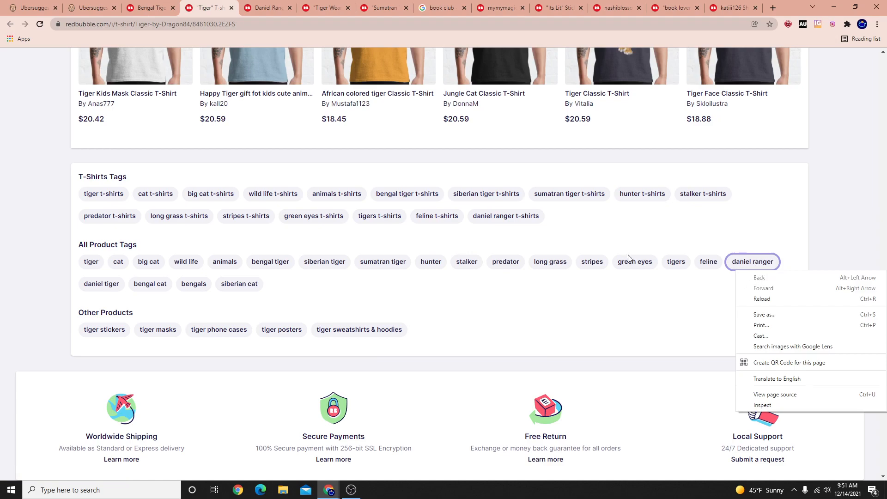
pyautogui.click(741, 249)
pyautogui.click(766, 269)
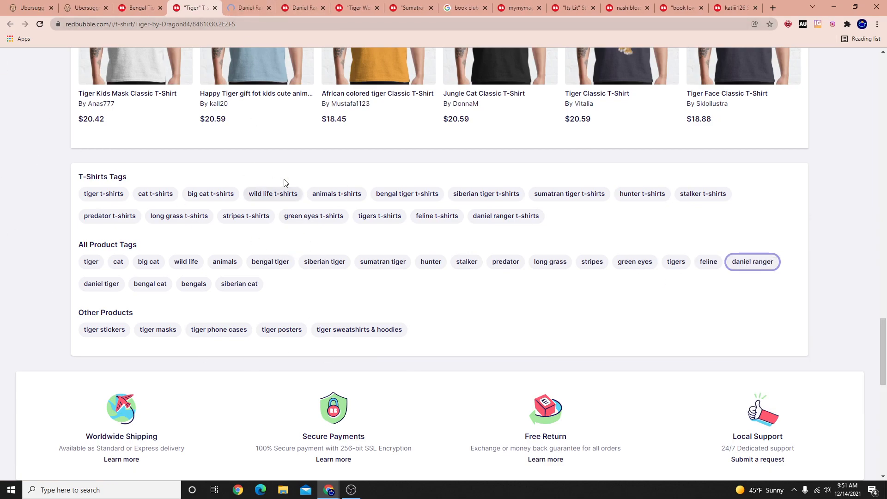
pyautogui.click(250, 8)
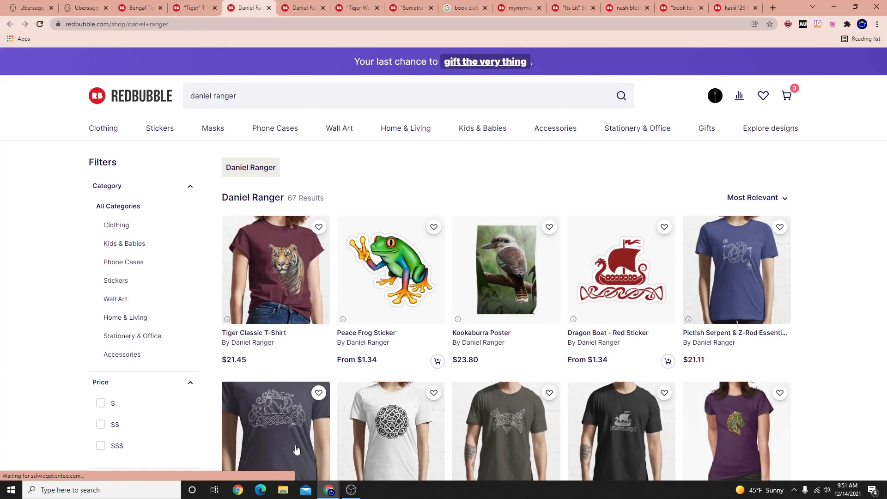
pyautogui.scroll(-3, 360, 462)
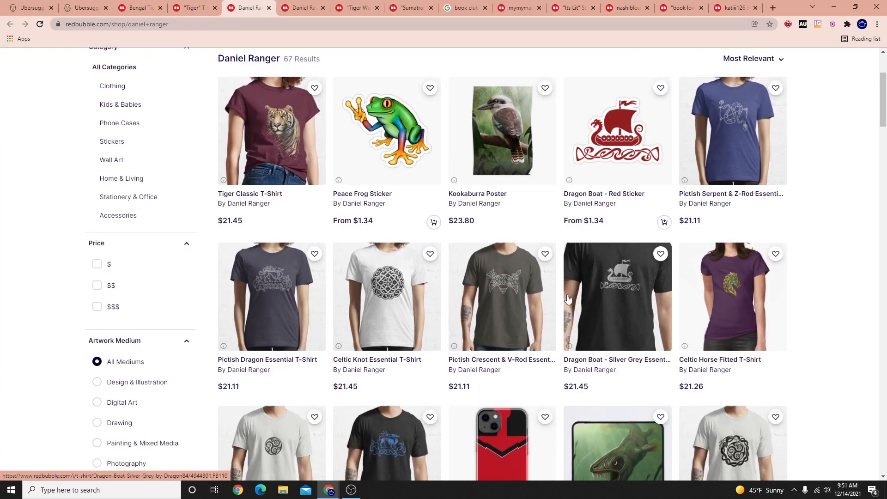
pyautogui.scroll(3, 483, 369)
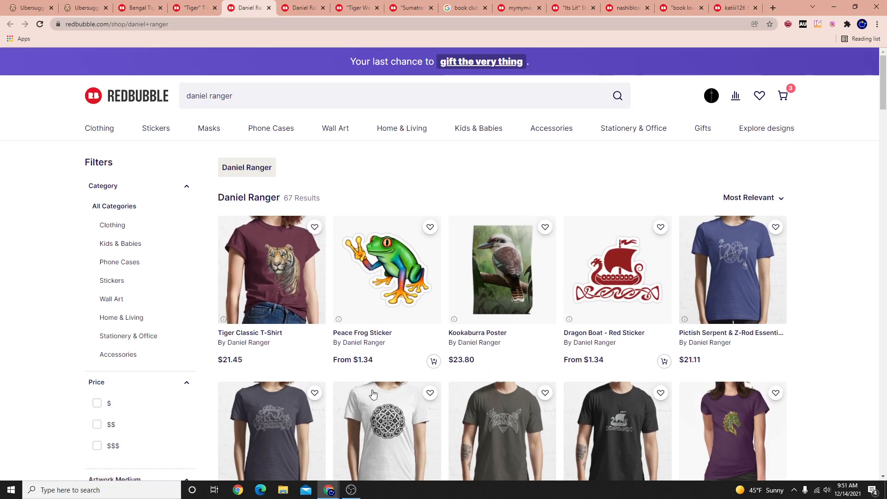
pyautogui.scroll(-10, 229, 196)
# Return to the Tiger Classic T-Shirt tags and open the "hunter" tag's results in a separate tab
pyautogui.click(183, 5)
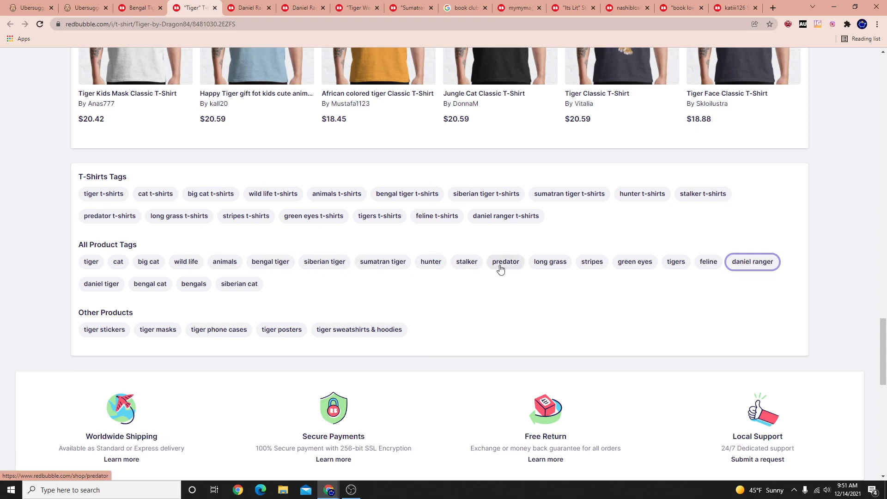
pyautogui.rightClick(431, 261)
pyautogui.click(464, 266)
pyautogui.click(278, 12)
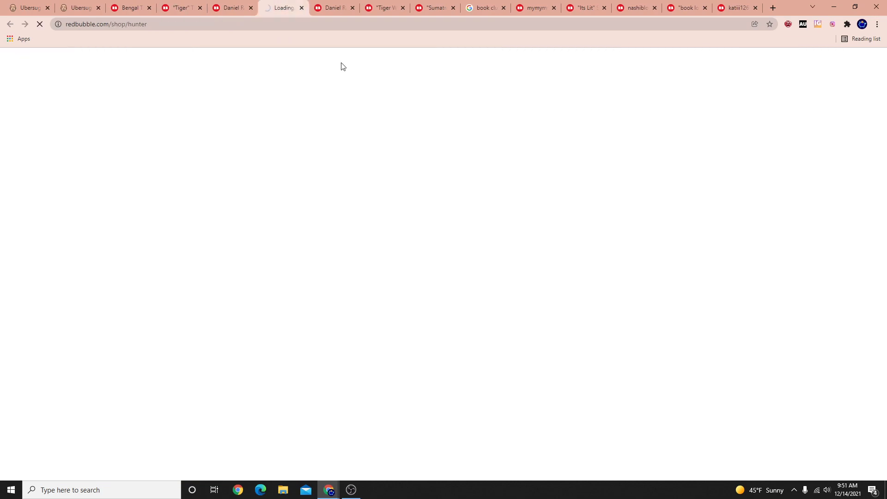
# Look over the Redbubble results for the "hunter" tag to judge how well they fit the tiger design
pyautogui.scroll(-3, 2, 272)
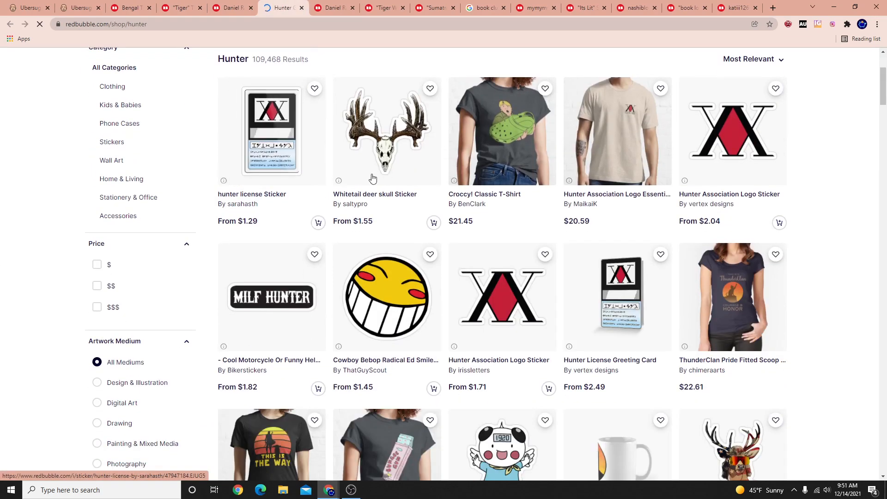
pyautogui.scroll(-4, 380, 319)
pyautogui.scroll(-10, 379, 319)
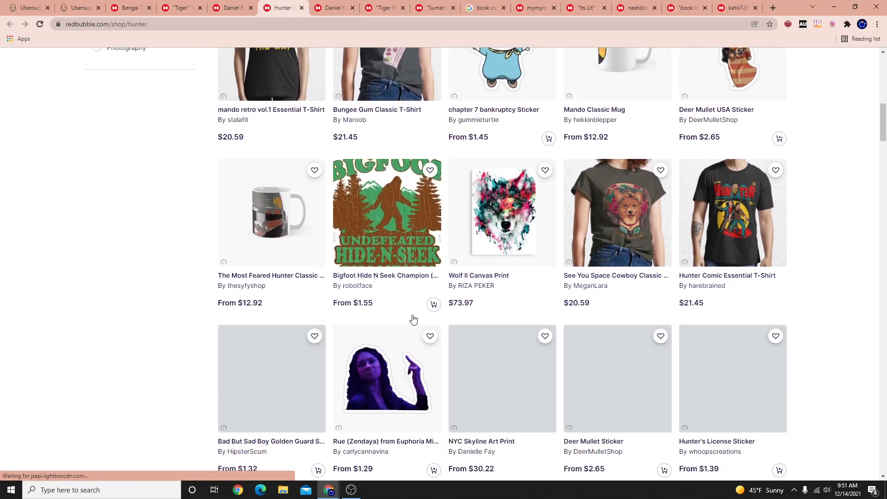
pyautogui.scroll(-8, 400, 291)
pyautogui.scroll(-9, 516, 323)
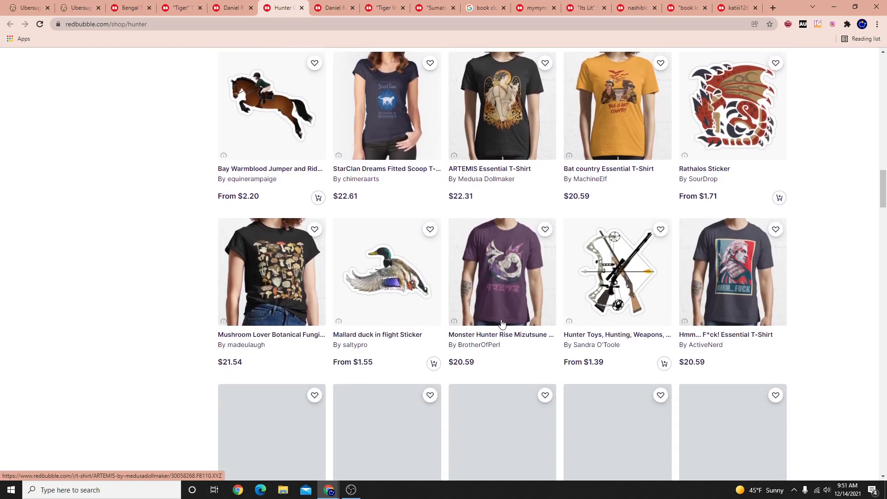
pyautogui.scroll(-9, 511, 402)
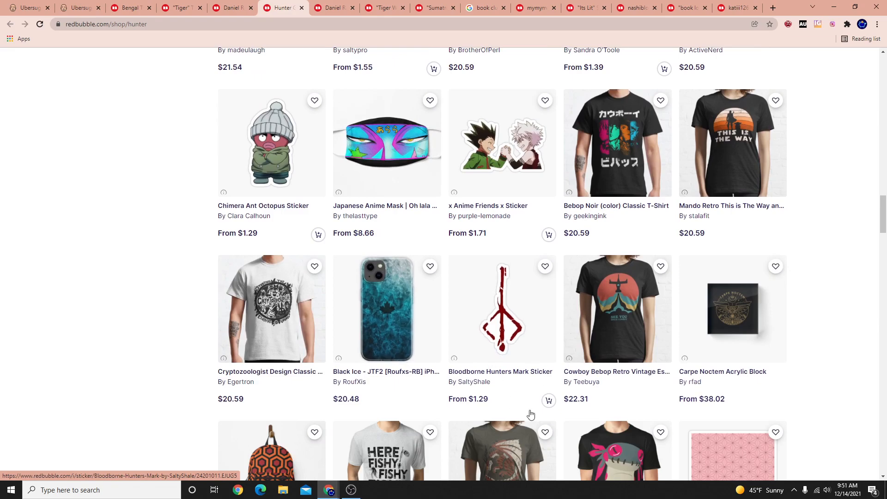
pyautogui.scroll(-12, 293, 294)
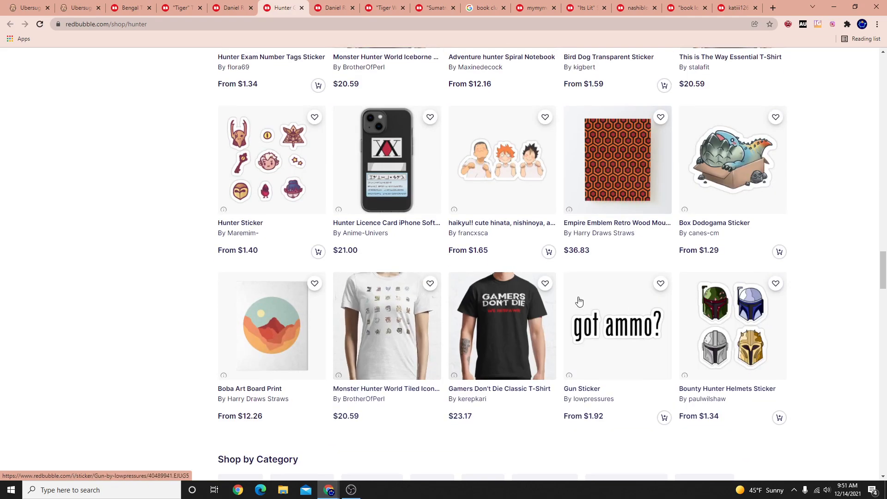
pyautogui.scroll(-10, 525, 369)
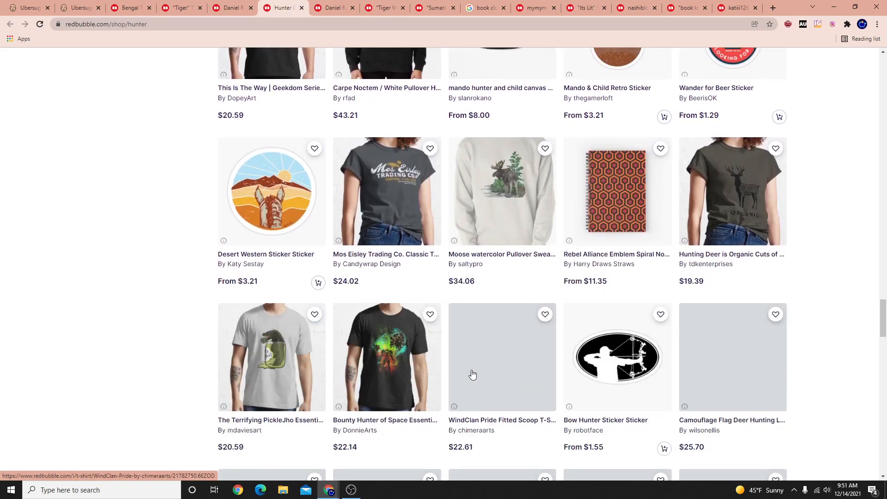
pyautogui.scroll(-15, 537, 407)
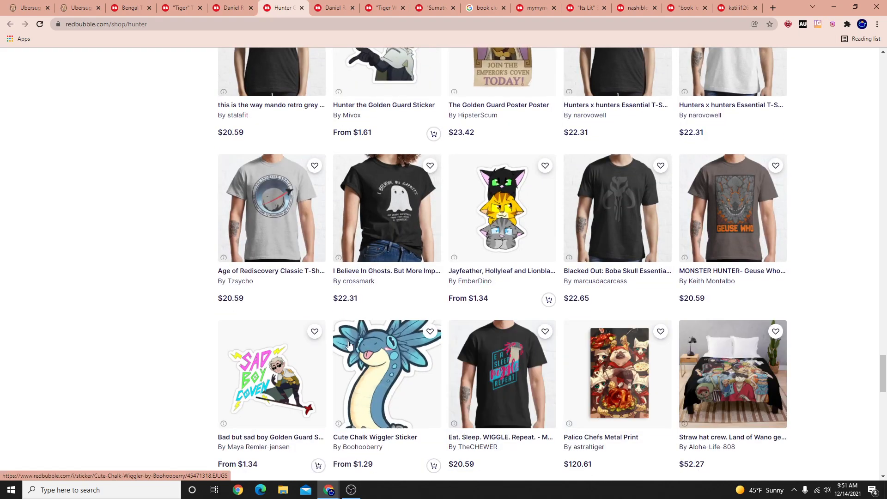
pyautogui.scroll(20, 469, 242)
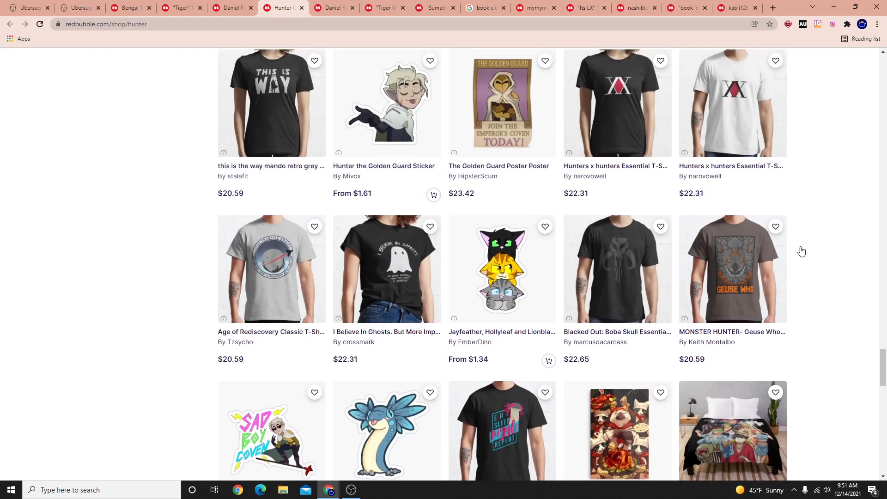
pyautogui.scroll(20, 504, 347)
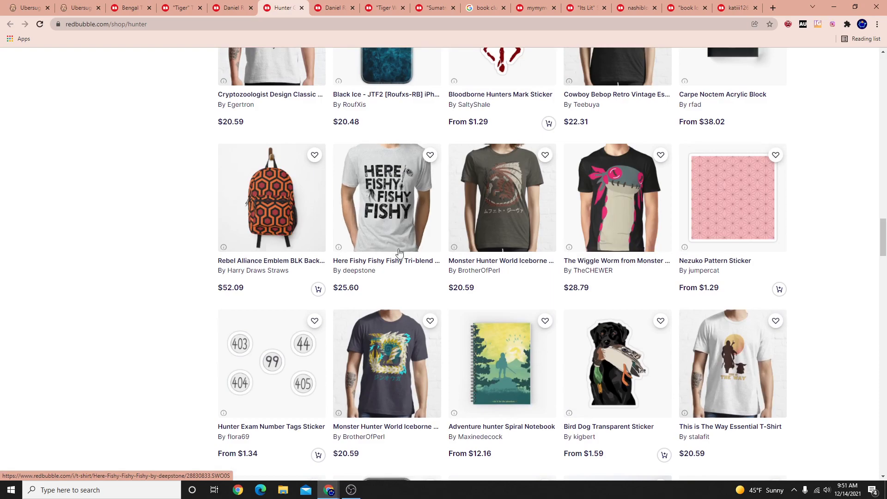
pyautogui.scroll(15, 433, 273)
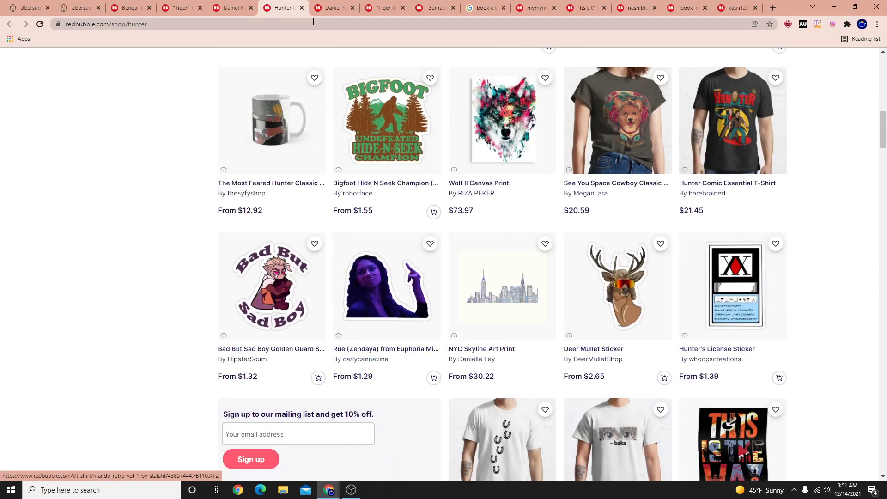
# Open the full list of Ubersuggest keyword ideas for "bengal tiger" and search for "bengal tiger shirt" instead
pyautogui.click(248, 5)
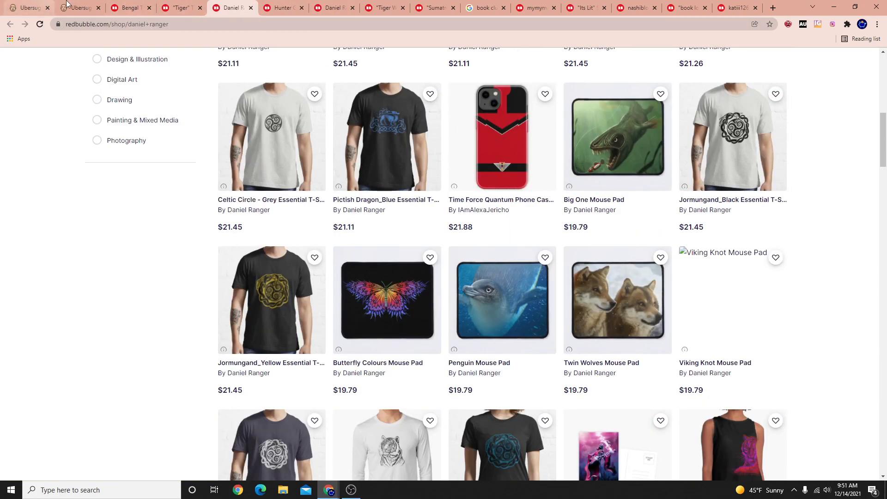
pyautogui.click(83, 4)
pyautogui.scroll(-10, 311, 348)
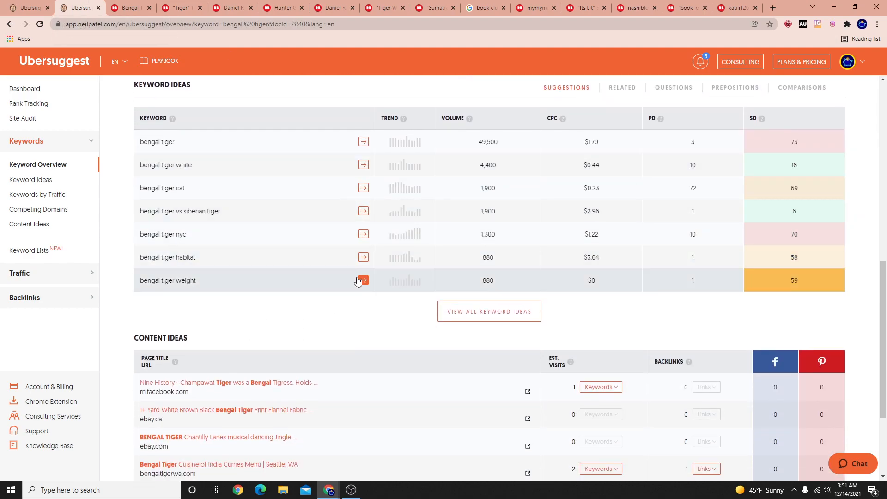
pyautogui.scroll(1, 462, 332)
pyautogui.click(508, 360)
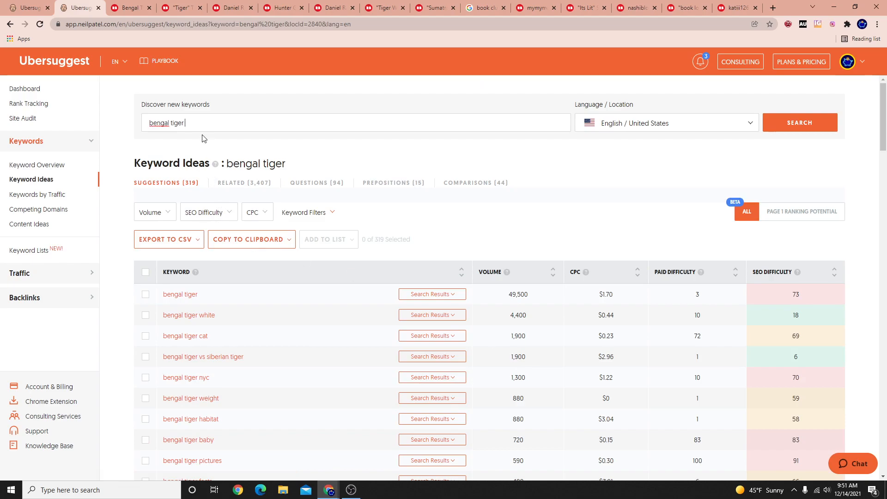
pyautogui.write('irt')
pyautogui.press('Return')
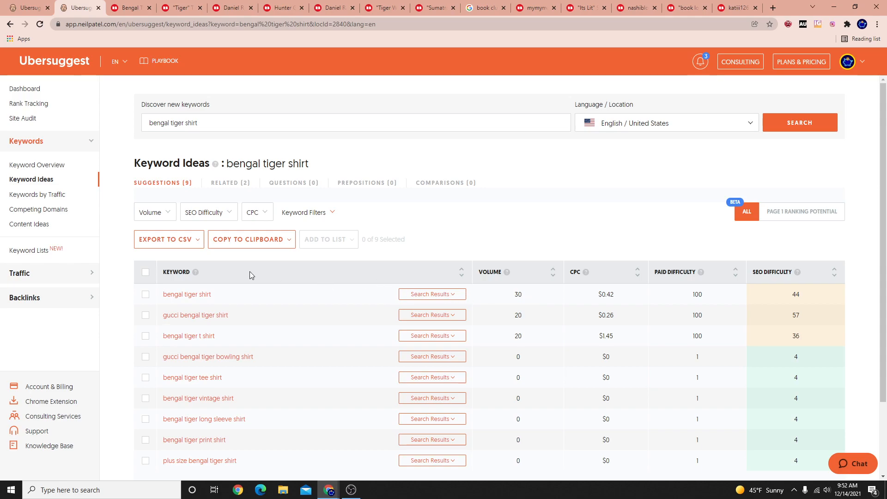
# Return to the Redbubble bengal tiger T-shirt results and look over the top listed designs
pyautogui.click(171, 5)
pyautogui.scroll(2, 213, 204)
pyautogui.click(90, 6)
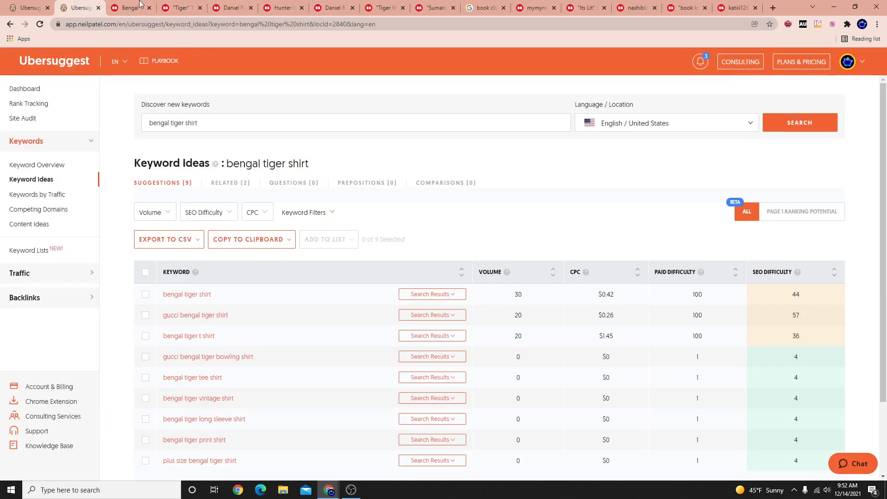
pyautogui.click(128, 9)
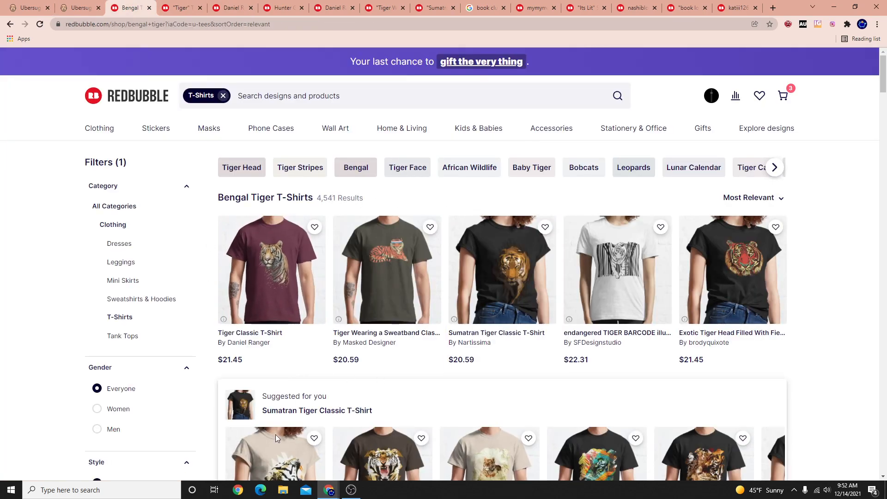
pyautogui.scroll(-3, 220, 397)
pyautogui.scroll(3, 220, 422)
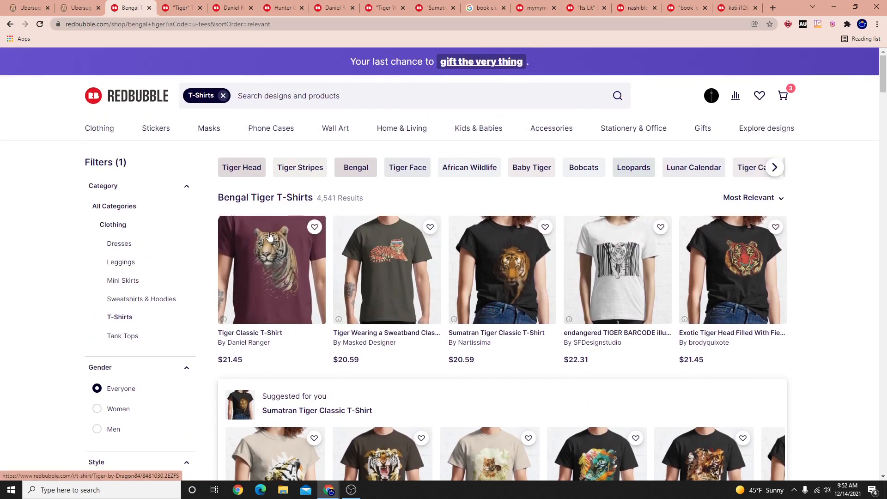
# Open the Ubersuggest keyword overview for "bengal tiger shirt" from its keyword ideas list
pyautogui.click(80, 7)
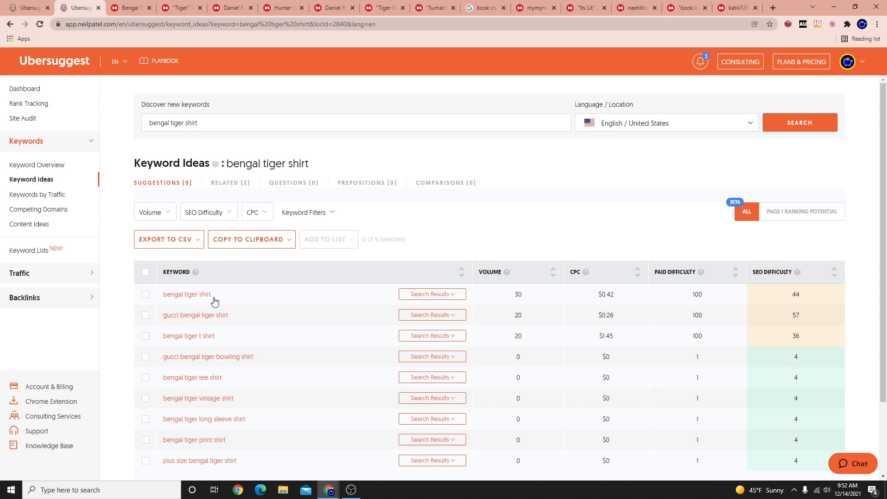
pyautogui.click(146, 4)
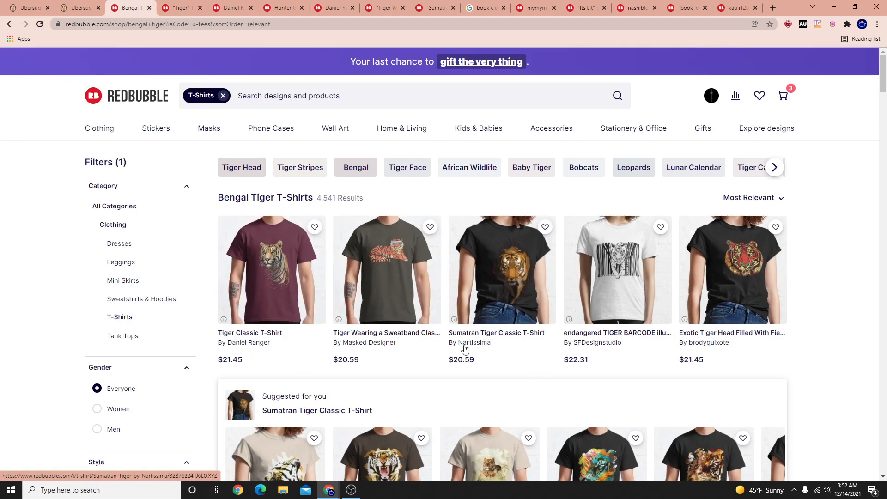
pyautogui.click(72, 4)
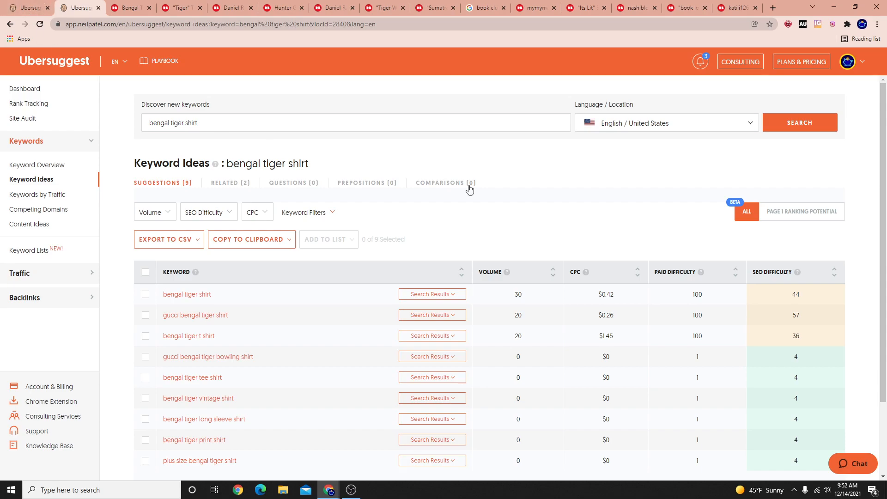
pyautogui.moveTo(212, 293); pyautogui.dragTo(386, 299)
# Return to Redbubble and check the number of competing results for bengal tiger T-shirts
pyautogui.hotkey('ctrl', 'Tab')
pyautogui.moveTo(362, 194); pyautogui.dragTo(312, 194)
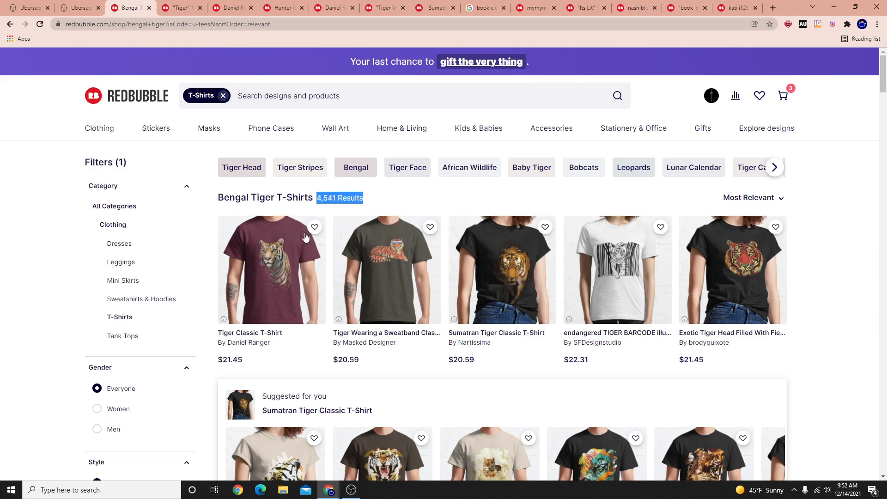
pyautogui.click(392, 198)
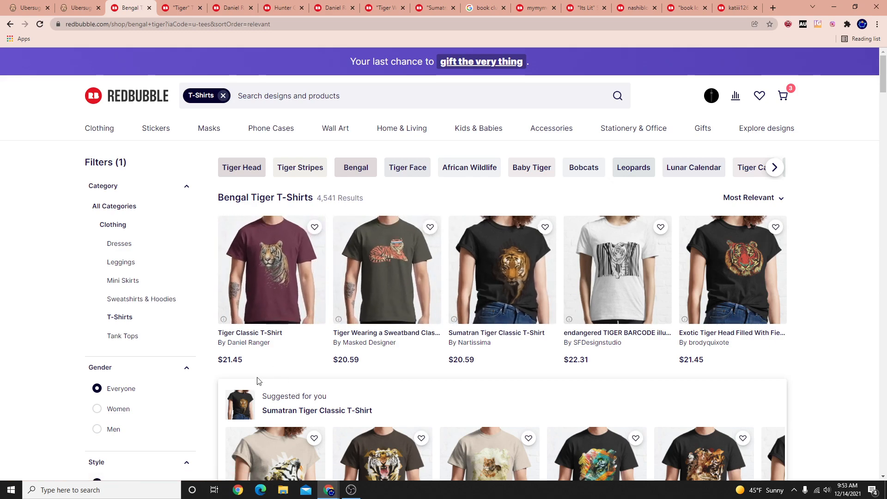
pyautogui.moveTo(320, 199)
pyautogui.mouseDown()
pyautogui.moveTo(357, 201)
pyautogui.moveTo(318, 196)
pyautogui.mouseUp()
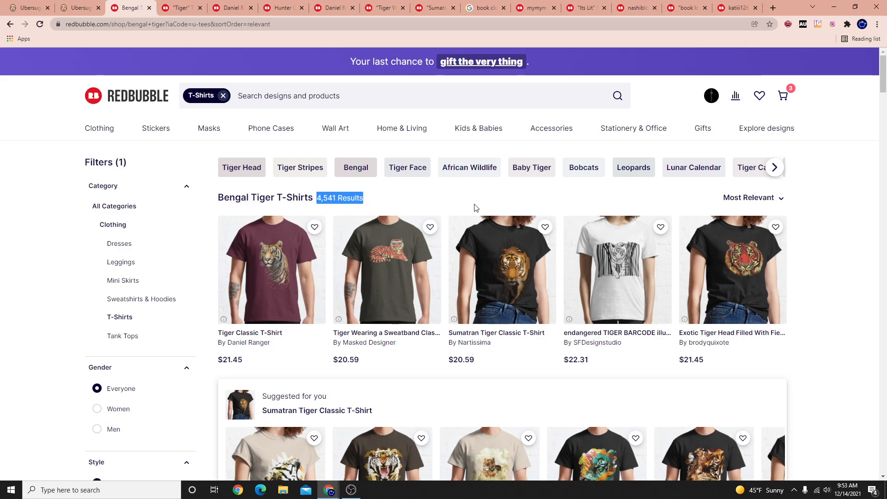
pyautogui.click(397, 194)
pyautogui.moveTo(370, 197); pyautogui.dragTo(332, 198)
pyautogui.click(327, 199)
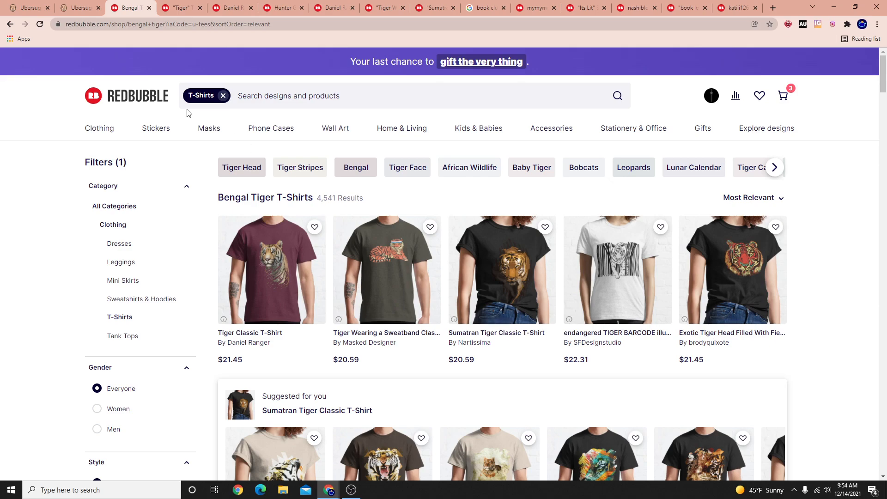
# Compare the Ubersuggest search volume for "bengal tiger shirt" with the bengal tiger T-shirts listed on Redbubble
pyautogui.click(83, 8)
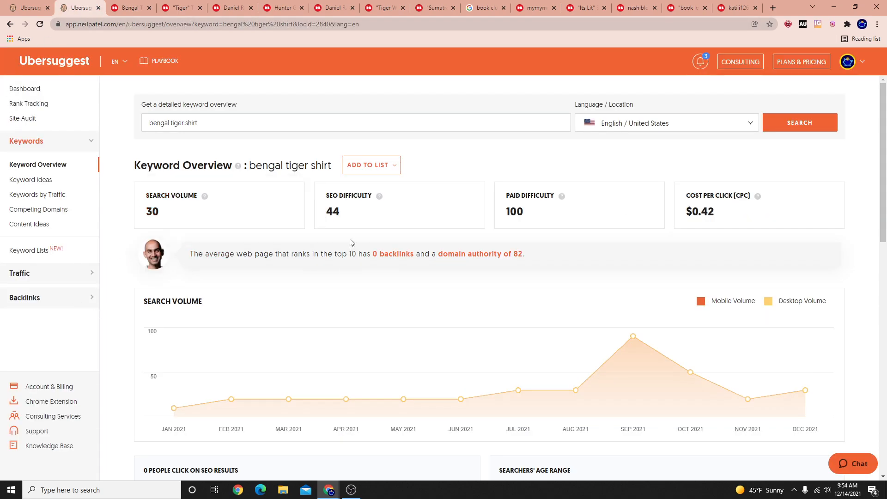
pyautogui.click(133, 8)
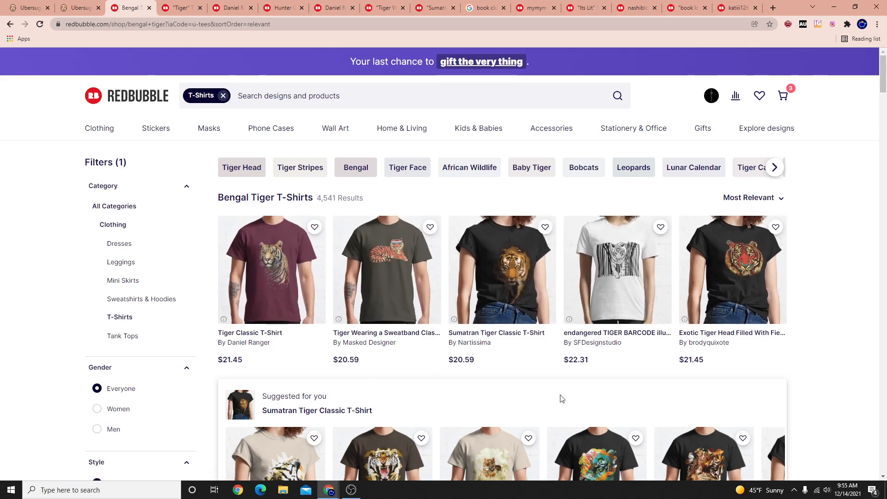
pyautogui.scroll(-4, 647, 309)
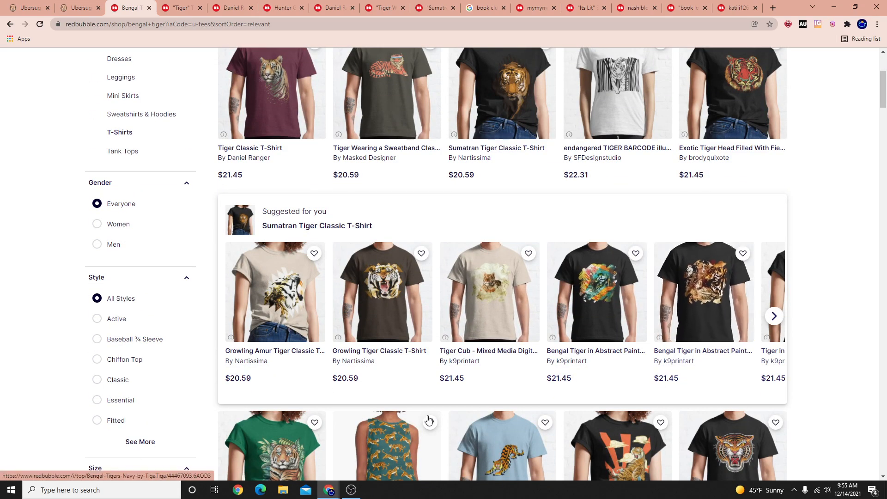
pyautogui.scroll(-4, 427, 420)
pyautogui.scroll(8, 248, 433)
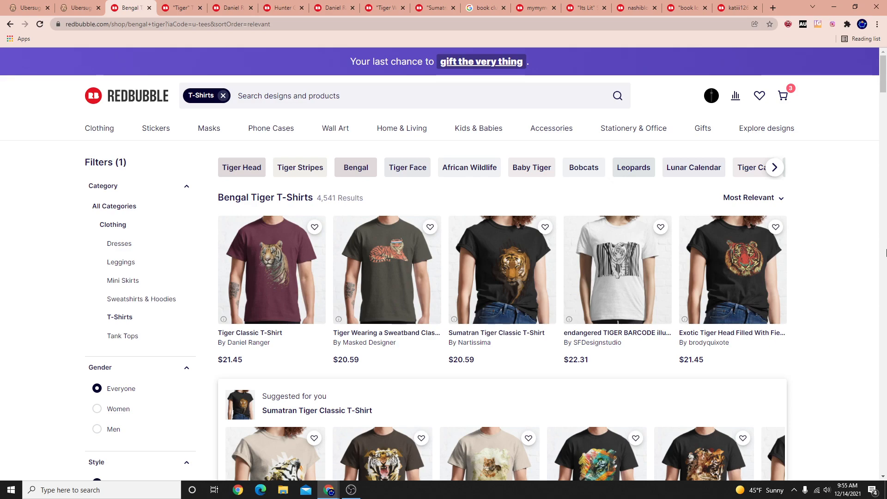
pyautogui.click(91, 6)
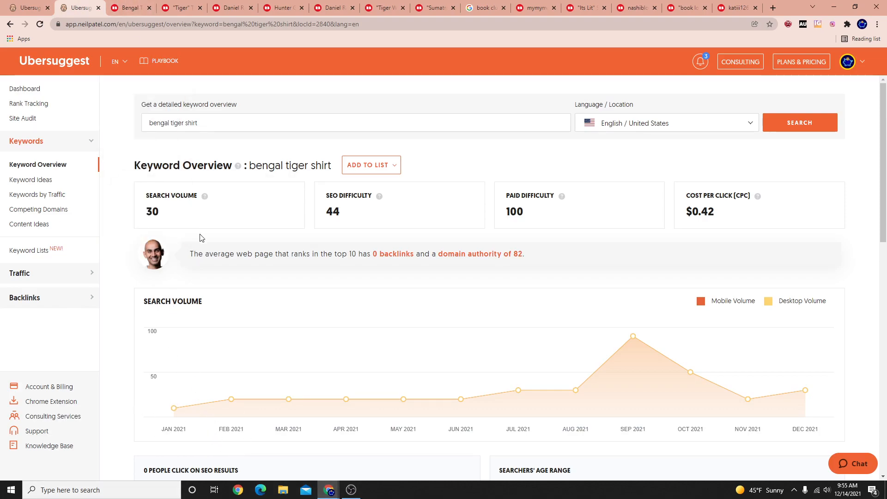
# Open Redbubble's related African Wildlife T-shirt results and refine the search to "african wildlife tiger"
pyautogui.click(130, 7)
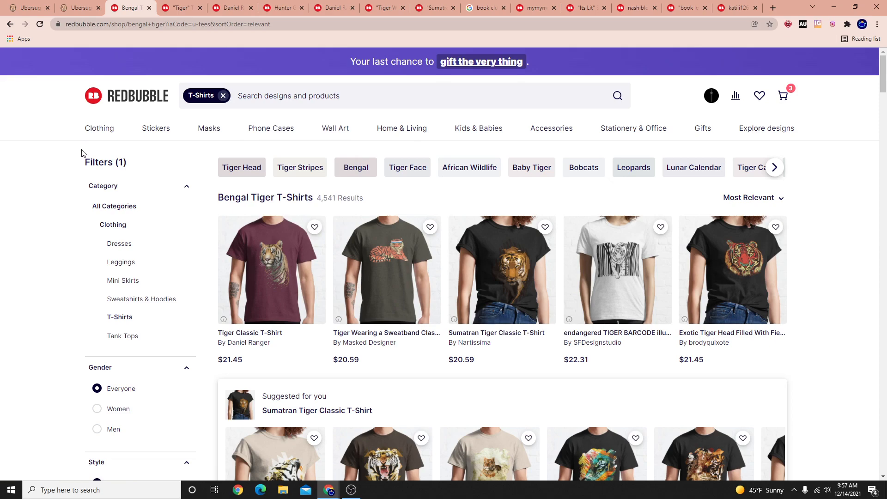
pyautogui.click(487, 174)
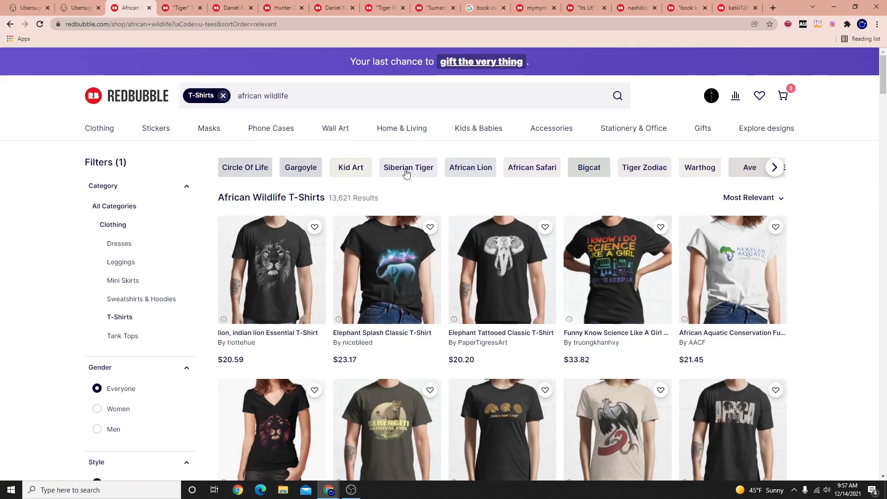
pyautogui.click(325, 96)
pyautogui.write('tiger')
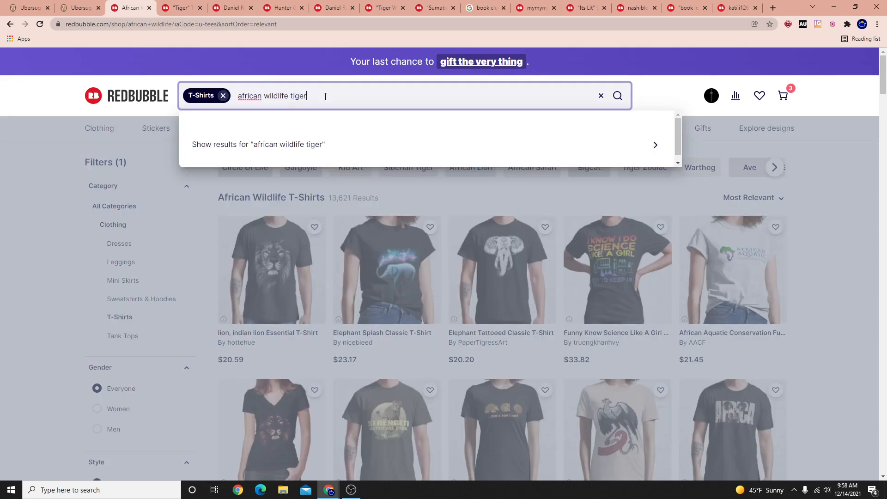
pyautogui.press('Return')
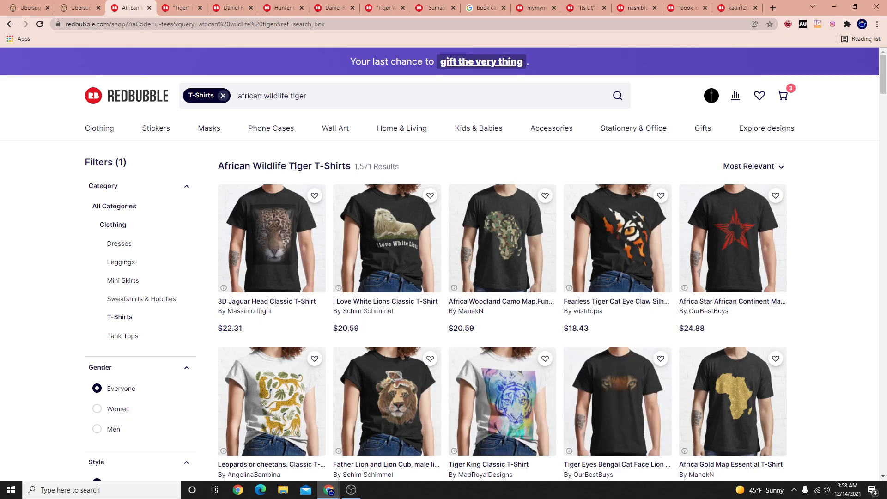
# Check the number of competing results for african wildlife tiger T-shirts
pyautogui.moveTo(347, 166); pyautogui.dragTo(392, 165)
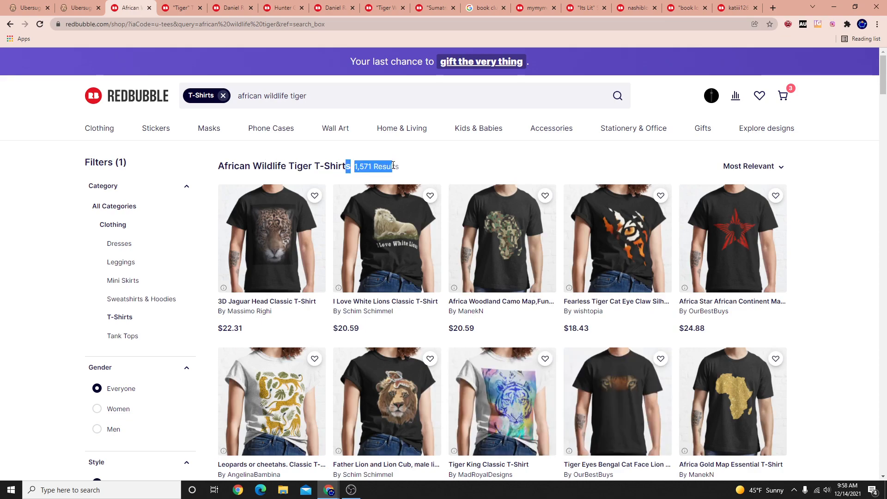
pyautogui.click(405, 168)
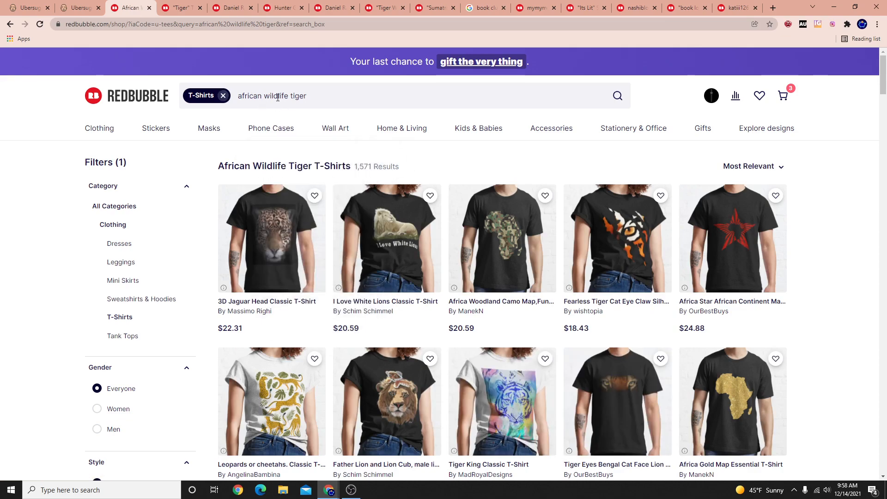
pyautogui.moveTo(419, 168); pyautogui.dragTo(354, 169)
pyautogui.click(432, 169)
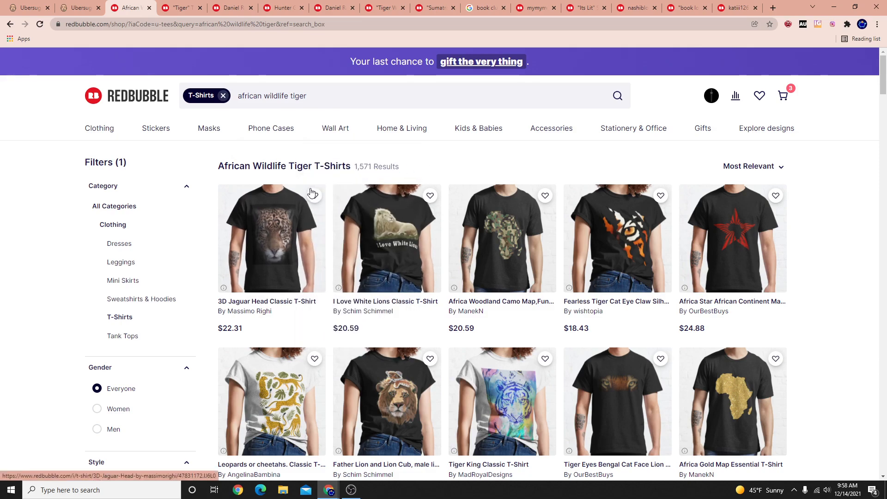
pyautogui.moveTo(354, 167); pyautogui.dragTo(396, 167)
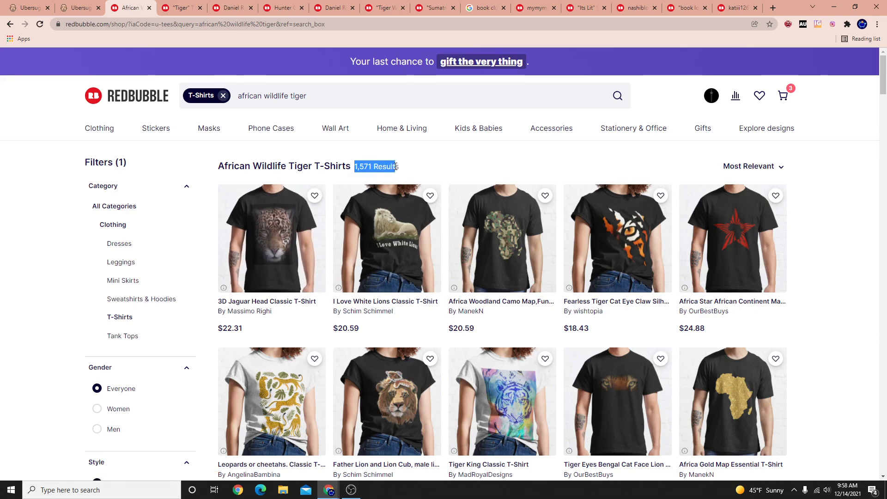
pyautogui.click(351, 490)
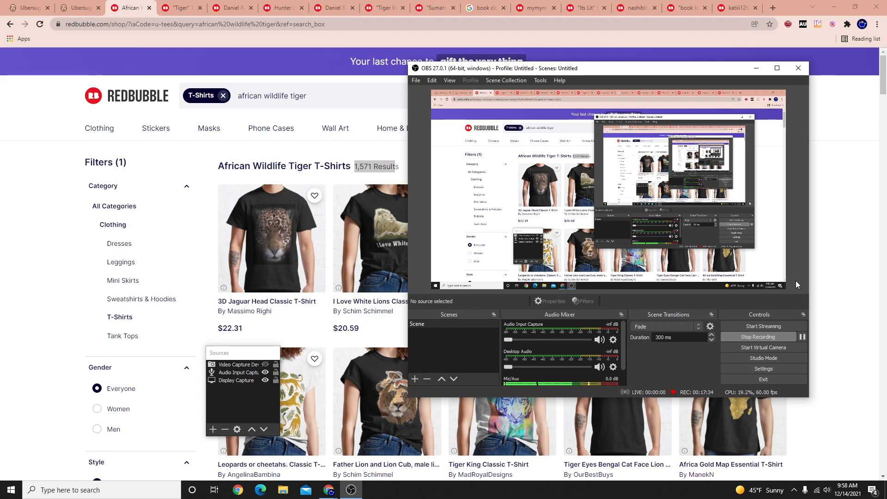
pyautogui.click(344, 158)
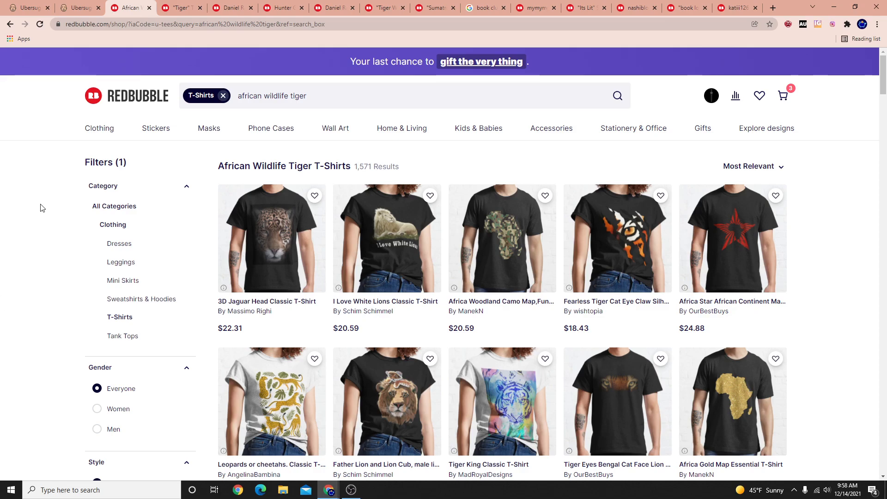
pyautogui.click(351, 490)
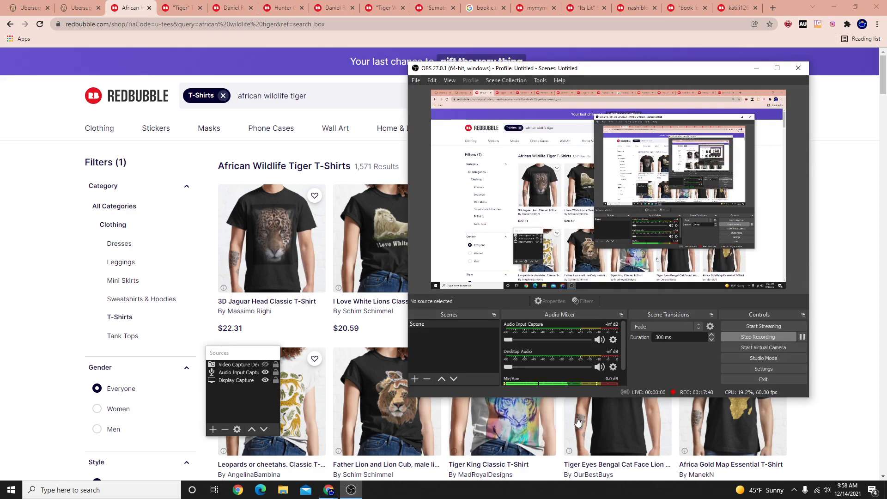